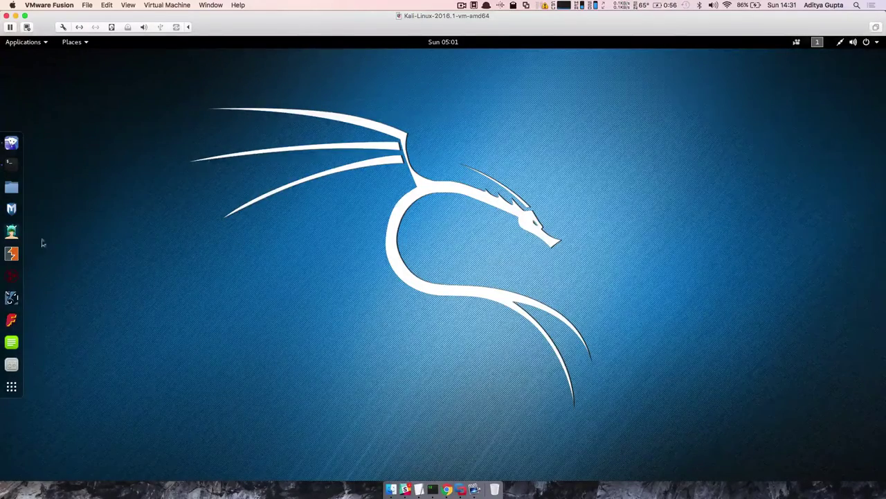
Step: Open the terminal, clear it, and launch GNU Radio Companion with the gnuradio-companion command
{"action": "left_click", "coordinate": [12, 170]}
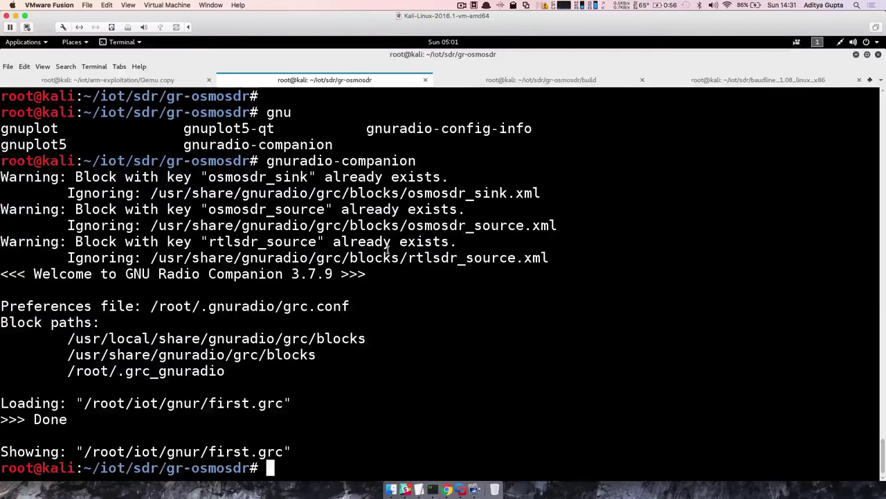
{"action": "key", "text": "ctrl+l"}
{"action": "type", "text": "gnuradio-companion"}
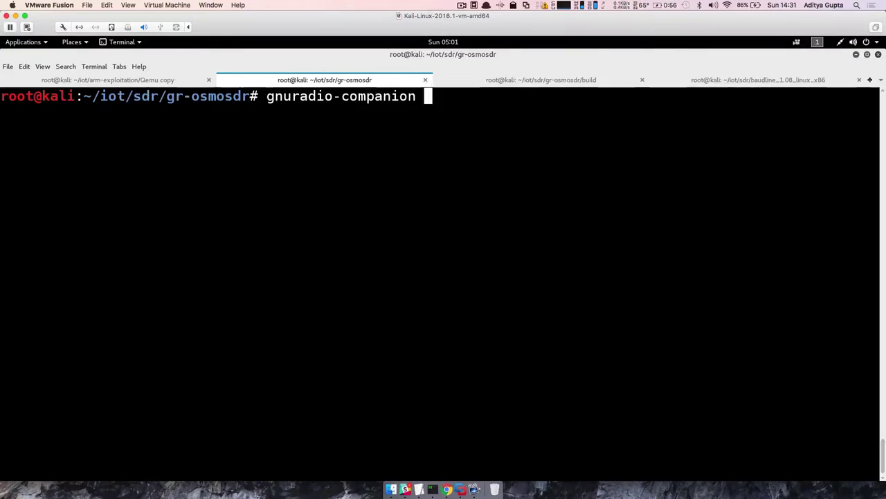
{"action": "key", "text": "Return"}
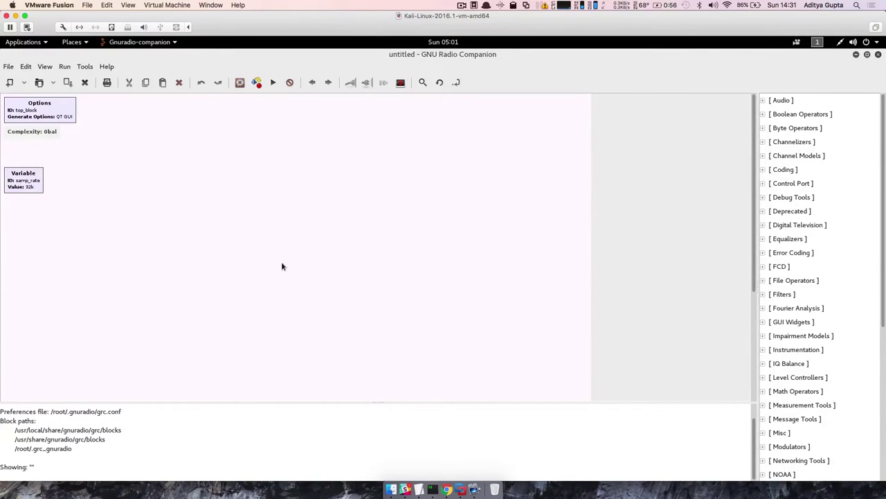
Step: Review the ID and value of the samp_rate Variable block in its properties, leaving them as they are
{"action": "left_click", "coordinate": [30, 182]}
{"action": "double_click", "coordinate": [30, 182]}
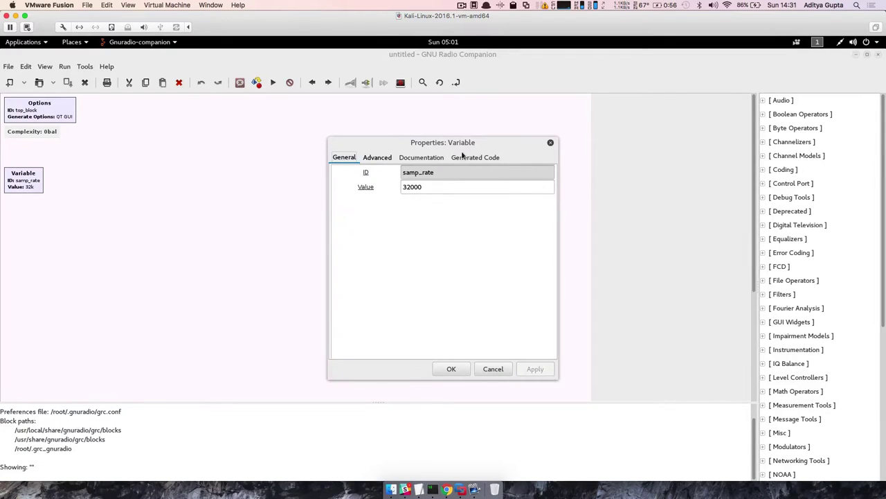
{"action": "left_click", "coordinate": [469, 186]}
{"action": "left_click_drag", "start_coordinate": [469, 185], "coordinate": [396, 186]}
{"action": "left_click", "coordinate": [478, 185]}
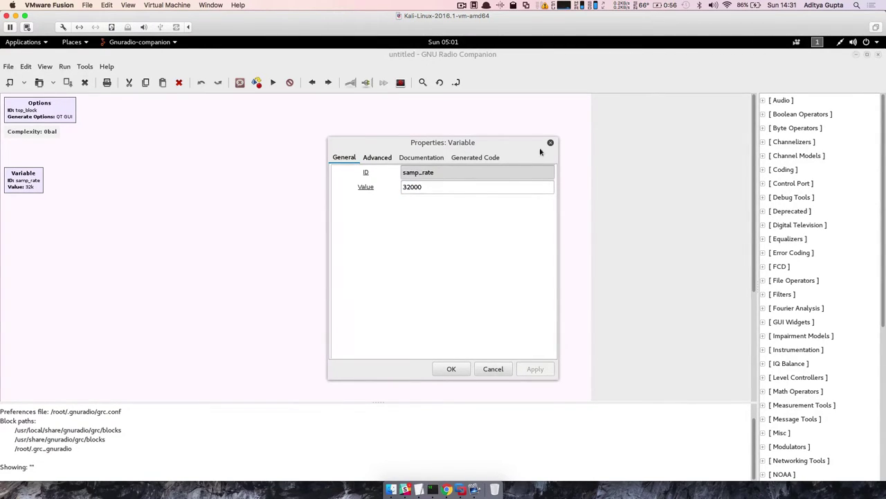
{"action": "left_click", "coordinate": [411, 186]}
{"action": "left_click", "coordinate": [550, 143]}
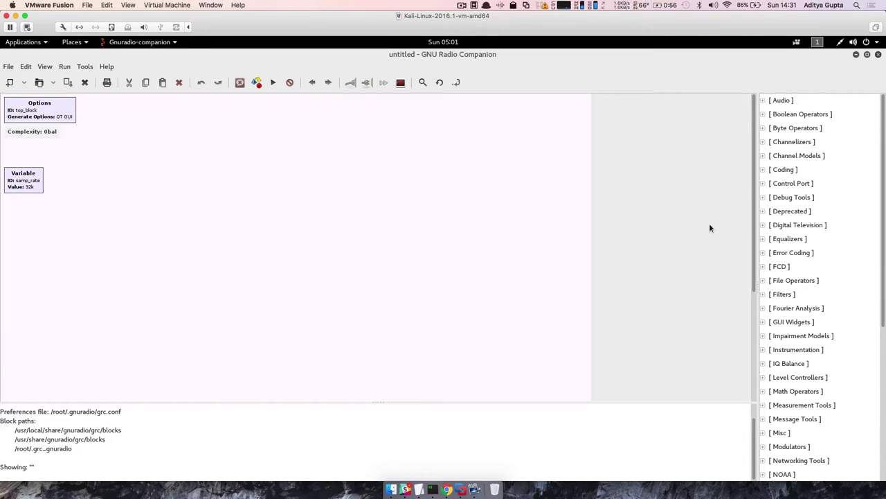
Step: Search the block library for "signa" and add a Signal Source block to the middle of the flow graph
{"action": "scroll", "coordinate": [804, 171], "scroll_direction": "down", "scroll_amount": 5}
{"action": "scroll", "coordinate": [803, 171], "scroll_direction": "up", "scroll_amount": 5}
{"action": "left_click", "coordinate": [809, 114]}
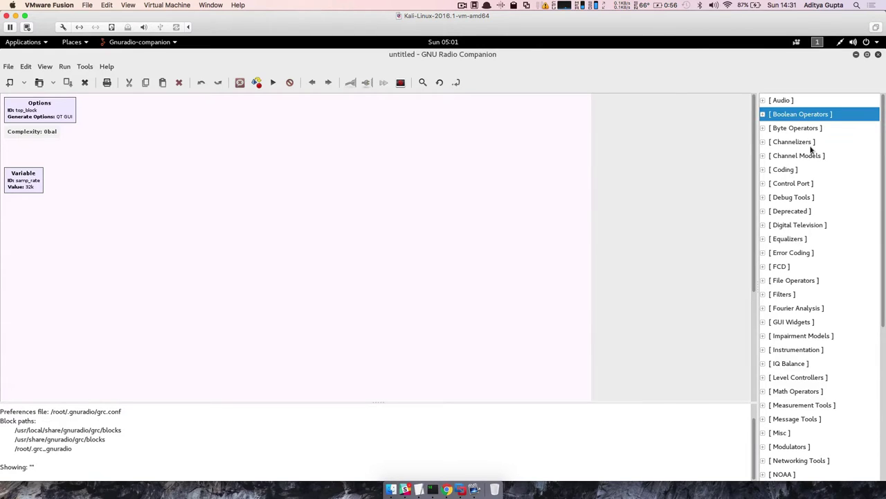
{"action": "key", "text": "ctrl+f"}
{"action": "type", "text": "sing"}
{"action": "type", "text": "a"}
{"action": "key", "text": "BackSpace"}
{"action": "key", "text": "BackSpace"}
{"action": "key", "text": "BackSpace"}
{"action": "type", "text": "gna"}
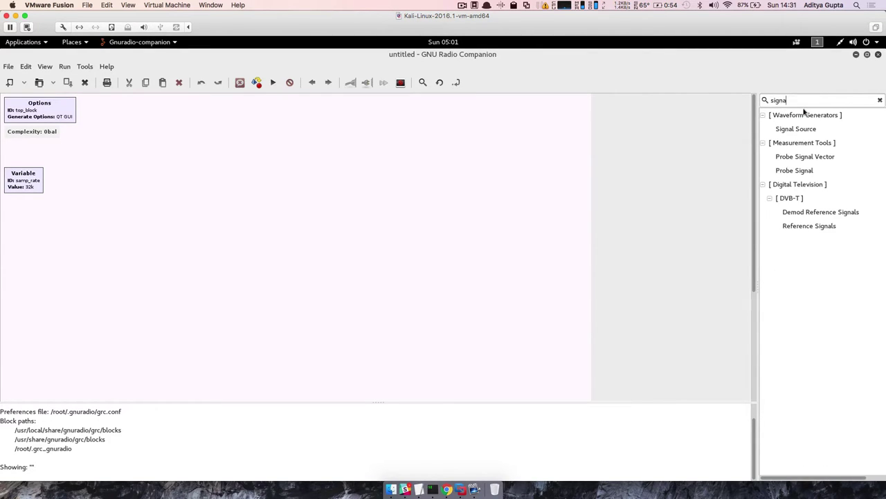
{"action": "left_click_drag", "start_coordinate": [801, 128], "coordinate": [225, 248]}
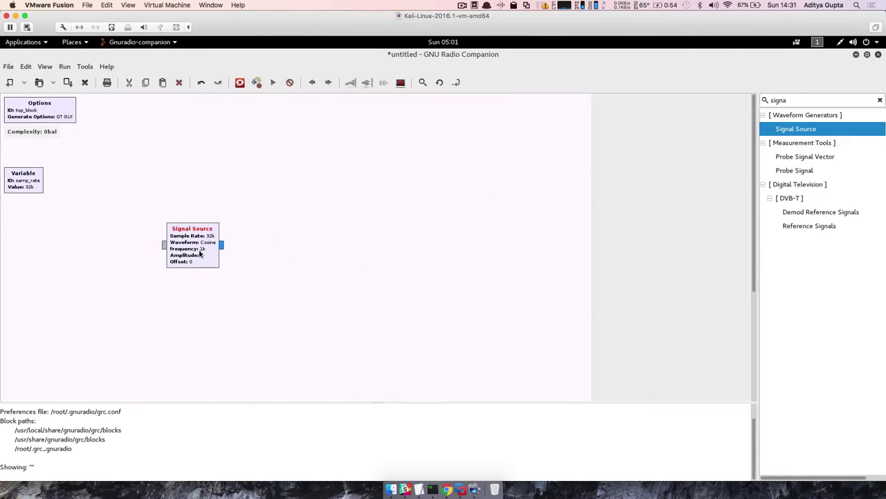
Step: Examine the Signal Source block's properties, particularly which variable its Sample Rate uses
{"action": "double_click", "coordinate": [200, 254]}
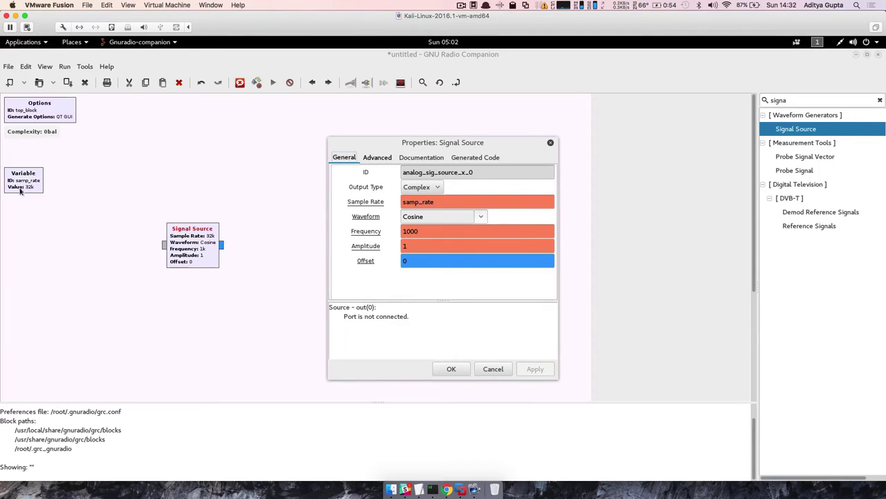
{"action": "left_click", "coordinate": [419, 202]}
{"action": "left_click_drag", "start_coordinate": [455, 203], "coordinate": [358, 203]}
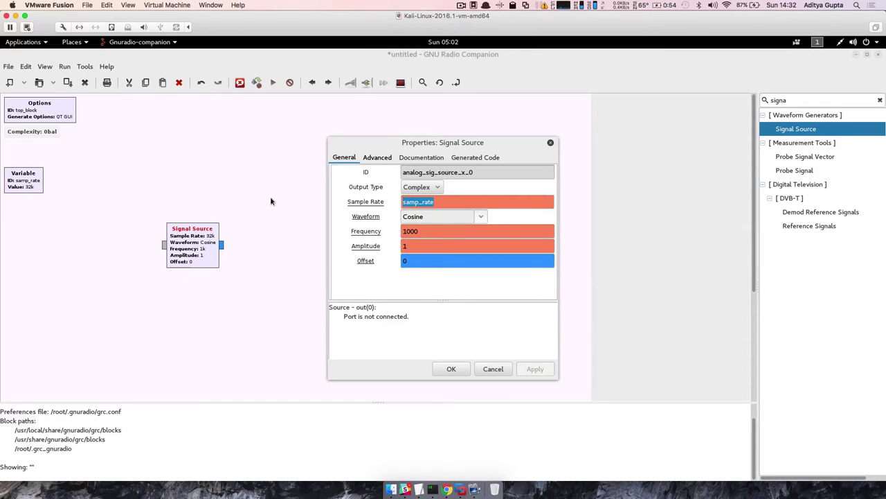
{"action": "left_click", "coordinate": [451, 368]}
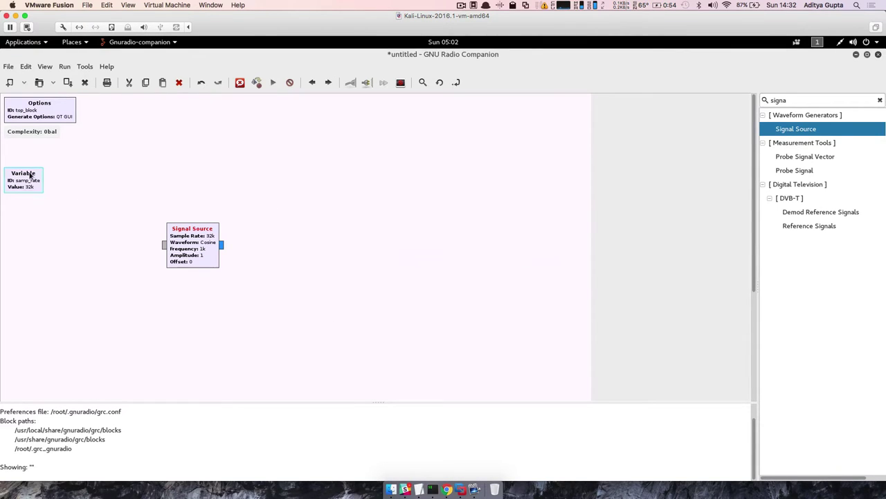
Step: Set the value of the samp_rate Variable block to 8000
{"action": "double_click", "coordinate": [30, 175]}
{"action": "left_click", "coordinate": [411, 187]}
{"action": "key", "text": "BackSpace"}
{"action": "key", "text": "BackSpace"}
{"action": "type", "text": "8"}
{"action": "key", "text": "Return"}
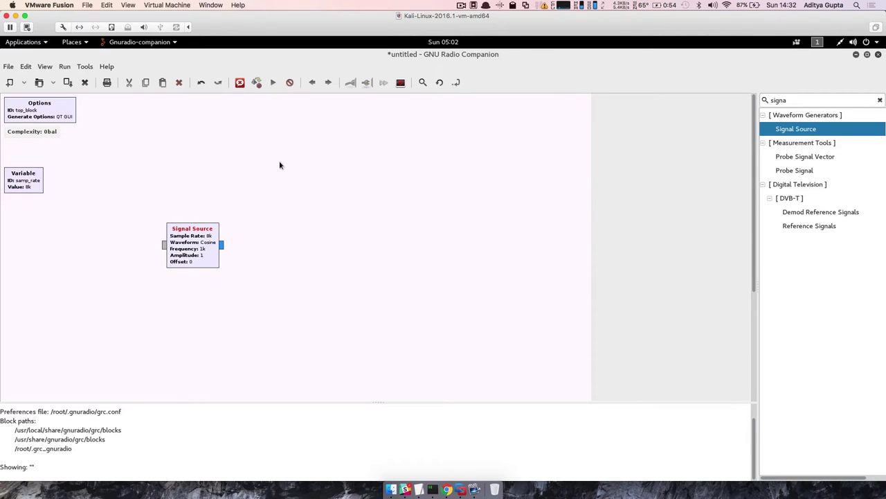
Step: Set the value of the samp_rate Variable block back to 32000
{"action": "double_click", "coordinate": [26, 178]}
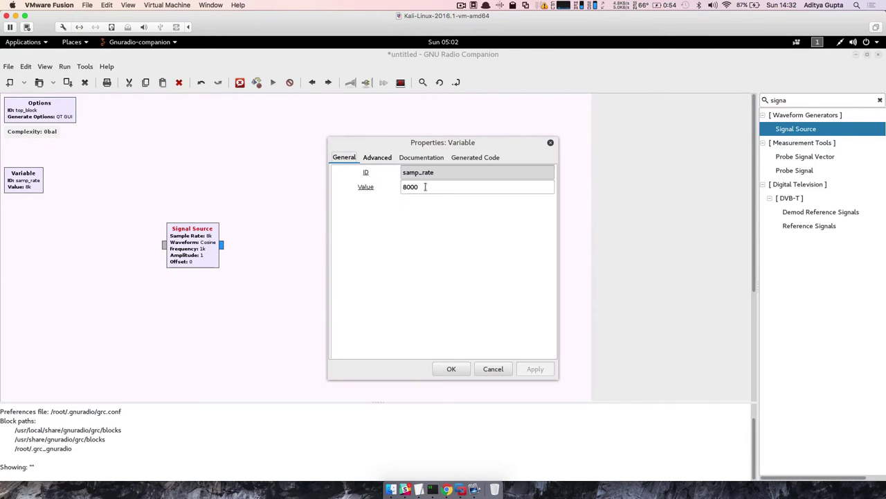
{"action": "left_click_drag", "start_coordinate": [425, 187], "coordinate": [388, 186]}
{"action": "key", "text": "Left"}
{"action": "key", "text": "Delete"}
{"action": "type", "text": "32"}
{"action": "key", "text": "Return"}
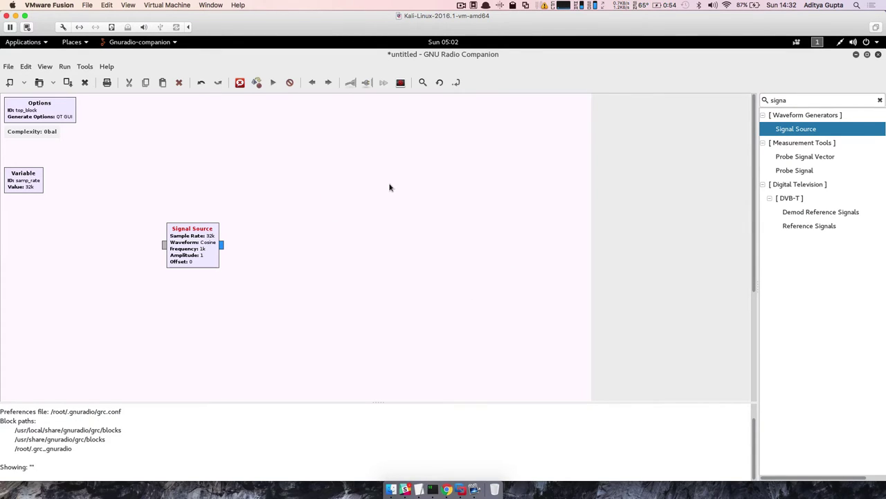
Step: Set the Signal Source block's Frequency to the variable f
{"action": "double_click", "coordinate": [199, 261]}
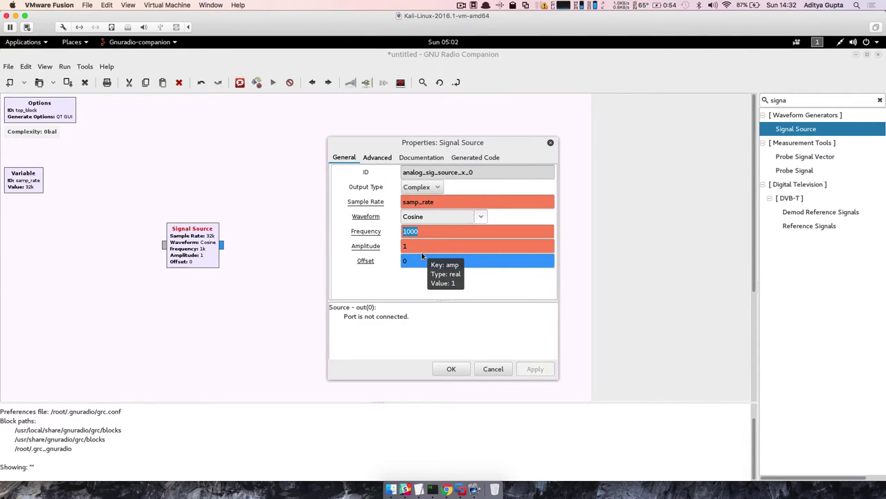
{"action": "type", "text": "f"}
{"action": "key", "text": "Return"}
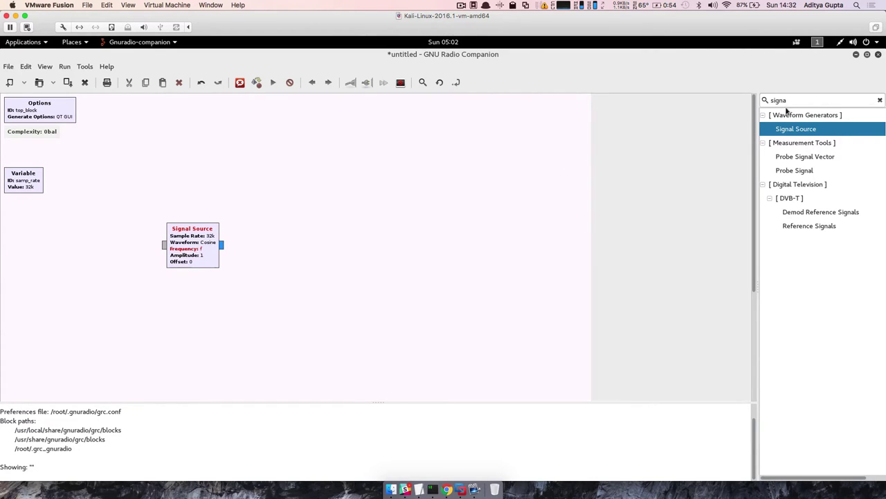
Step: Search the block library for "slider" and add a WX GUI Slider block above the Signal Source
{"action": "left_click_drag", "start_coordinate": [798, 101], "coordinate": [771, 101]}
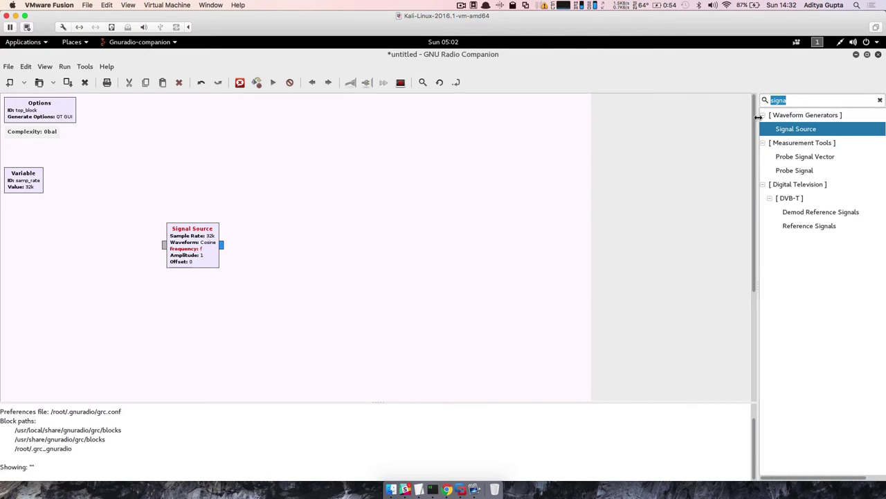
{"action": "left_click_drag", "start_coordinate": [798, 100], "coordinate": [755, 102]}
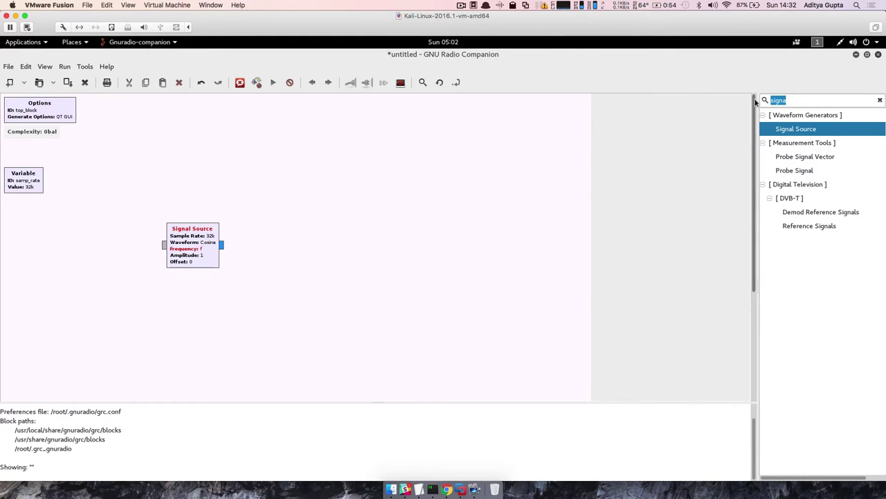
{"action": "type", "text": "slider"}
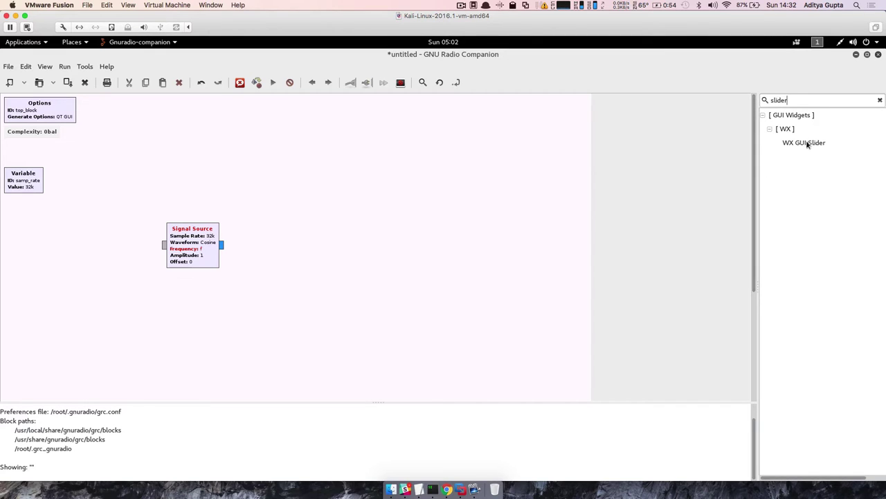
{"action": "left_click_drag", "start_coordinate": [807, 143], "coordinate": [198, 178]}
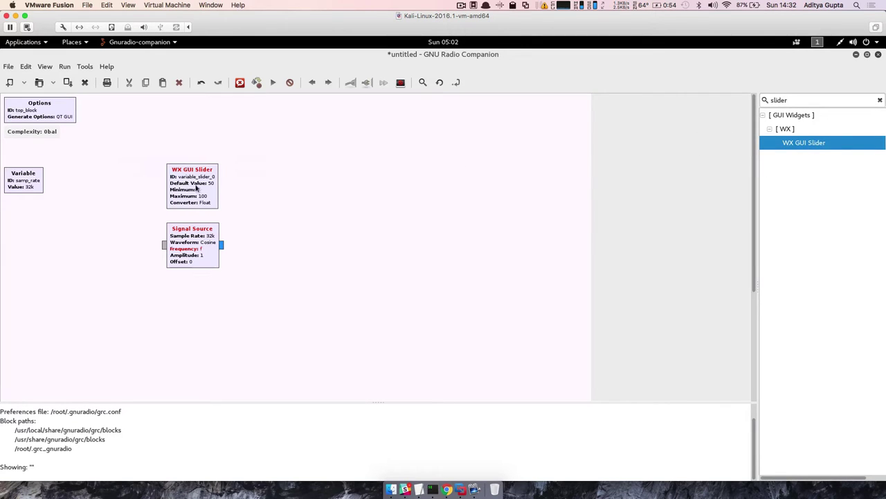
Step: Configure the WX GUI Slider with ID f, default value 1000, minimum 500 and maximum 10000
{"action": "double_click", "coordinate": [198, 186]}
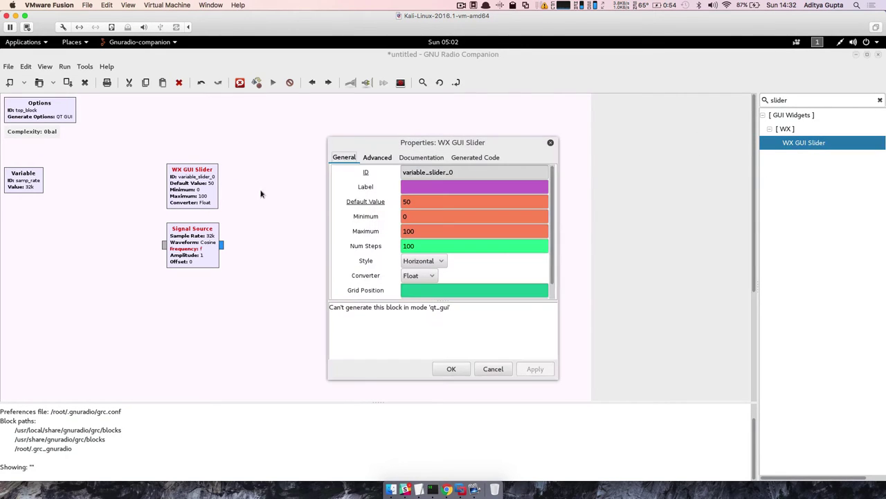
{"action": "triple_click", "coordinate": [475, 173]}
{"action": "type", "text": "f"}
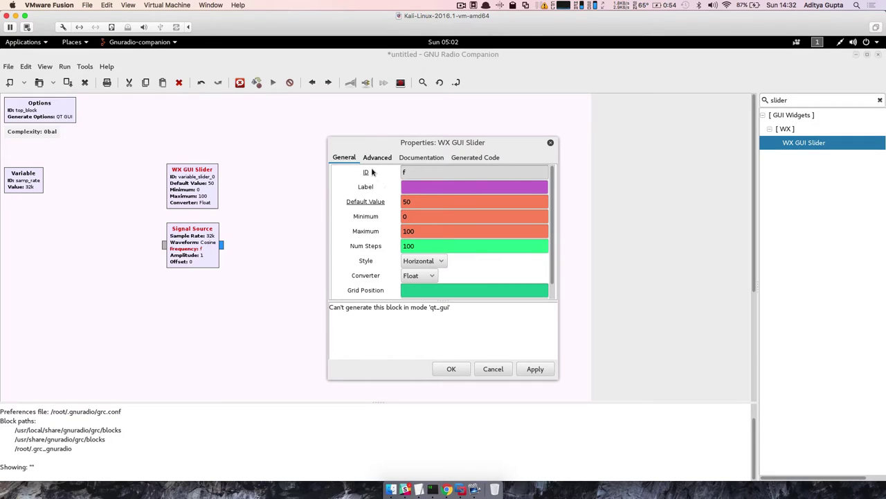
{"action": "left_click", "coordinate": [404, 186]}
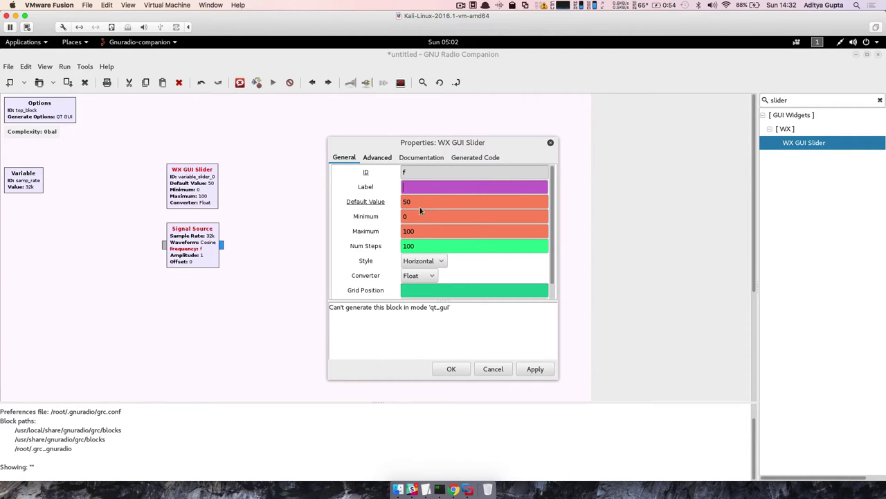
{"action": "key", "text": "Tab"}
{"action": "type", "text": "100"}
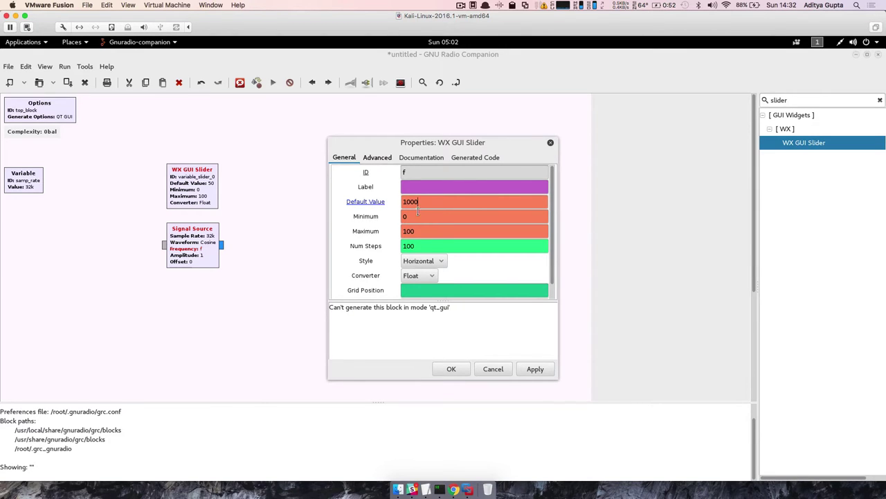
{"action": "key", "text": "Tab"}
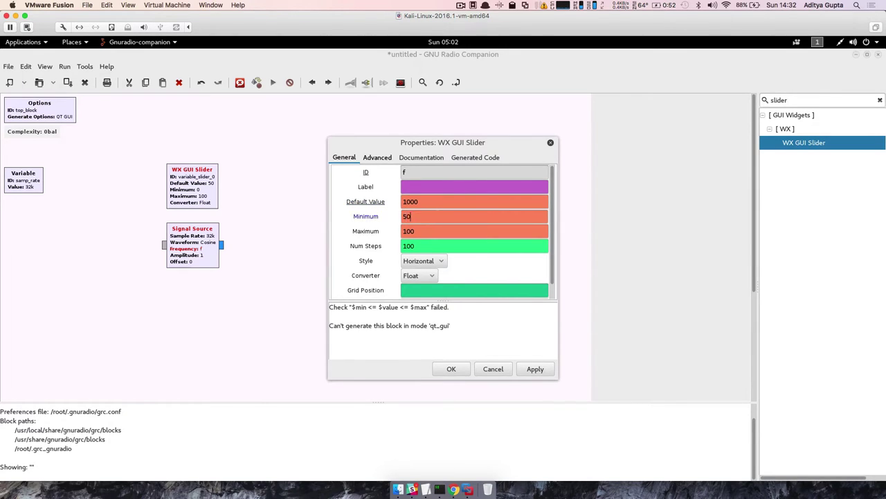
{"action": "type", "text": "500"}
{"action": "key", "text": "Tab"}
{"action": "type", "text": "10000"}
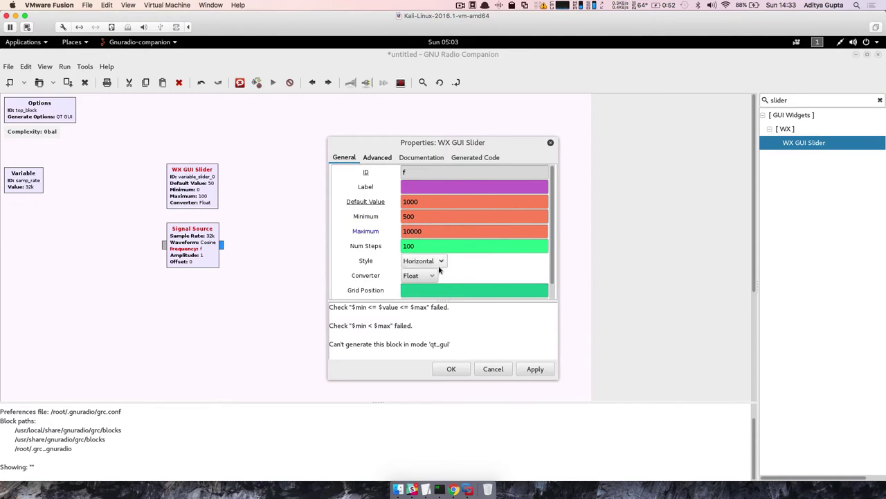
{"action": "left_click", "coordinate": [452, 369]}
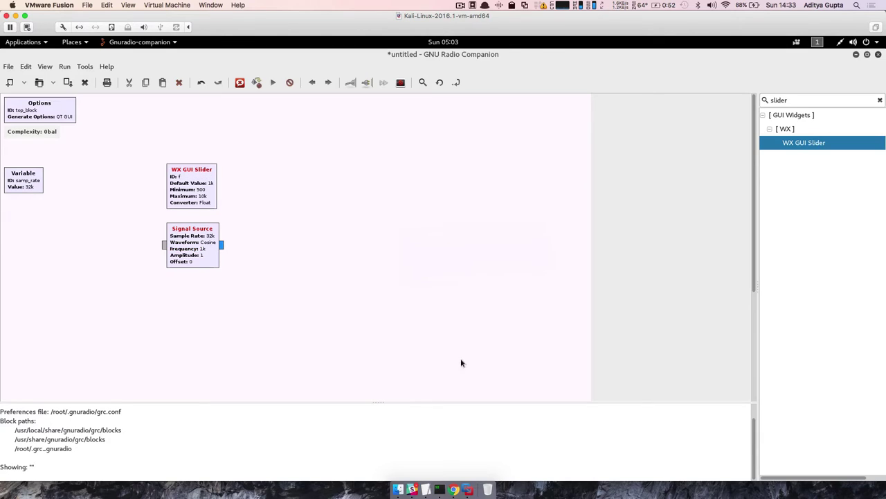
Step: Move the Signal Source and WX GUI Slider blocks closer to the samp_rate Variable block
{"action": "left_click_drag", "start_coordinate": [200, 250], "coordinate": [166, 251]}
{"action": "left_click_drag", "start_coordinate": [206, 190], "coordinate": [169, 190]}
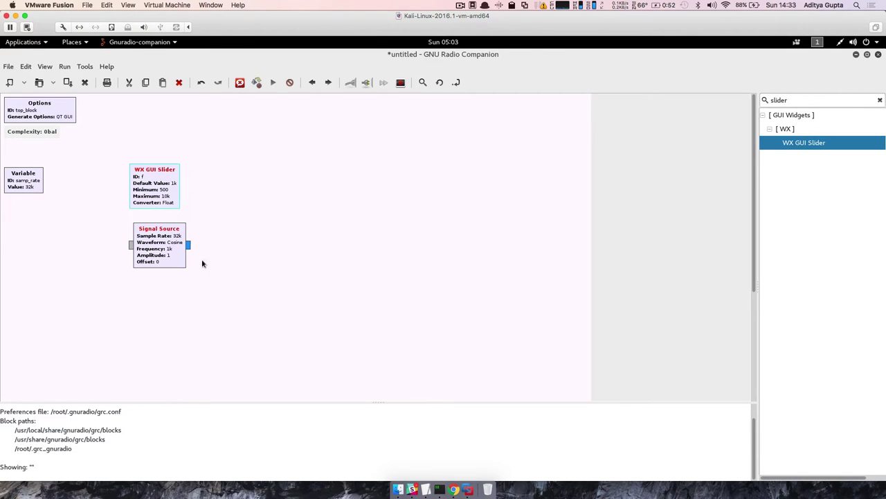
{"action": "left_click_drag", "start_coordinate": [222, 318], "coordinate": [111, 151]}
{"action": "left_click", "coordinate": [317, 262]}
{"action": "left_click", "coordinate": [163, 244]}
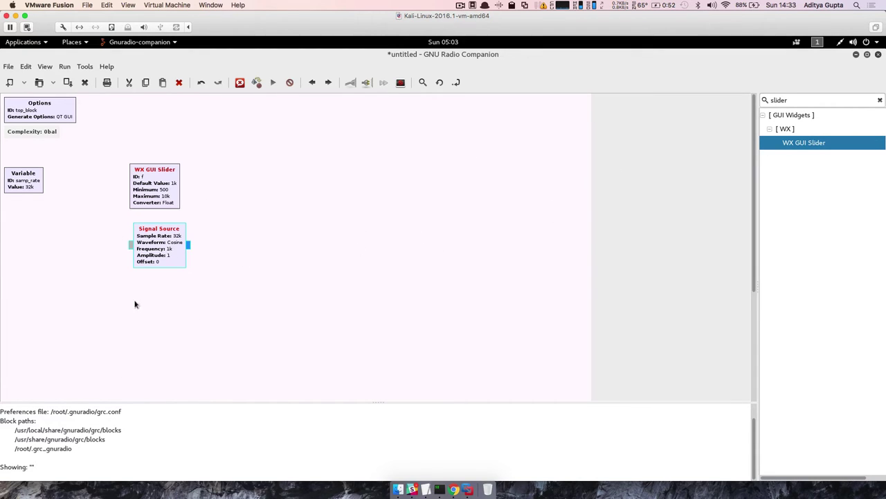
Step: Search the block library for "thrott" and add a Throttle block beyond the Signal Source's output side
{"action": "left_click", "coordinate": [795, 101]}
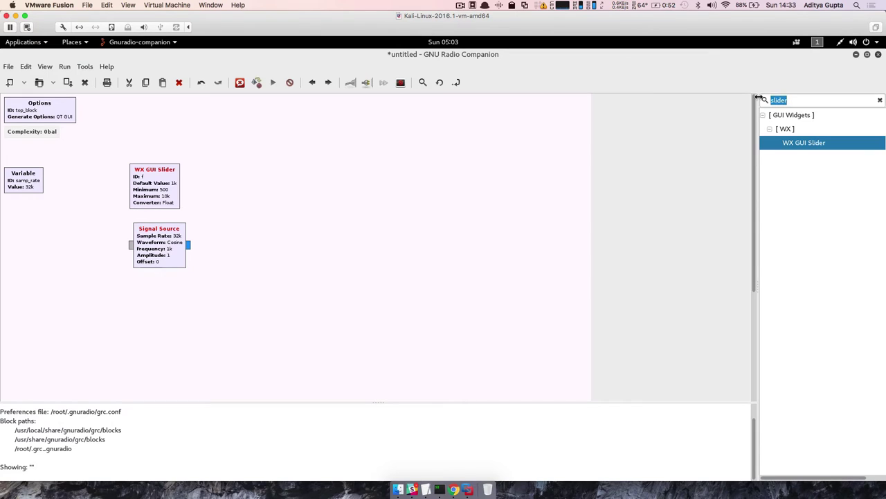
{"action": "type", "text": "thrott"}
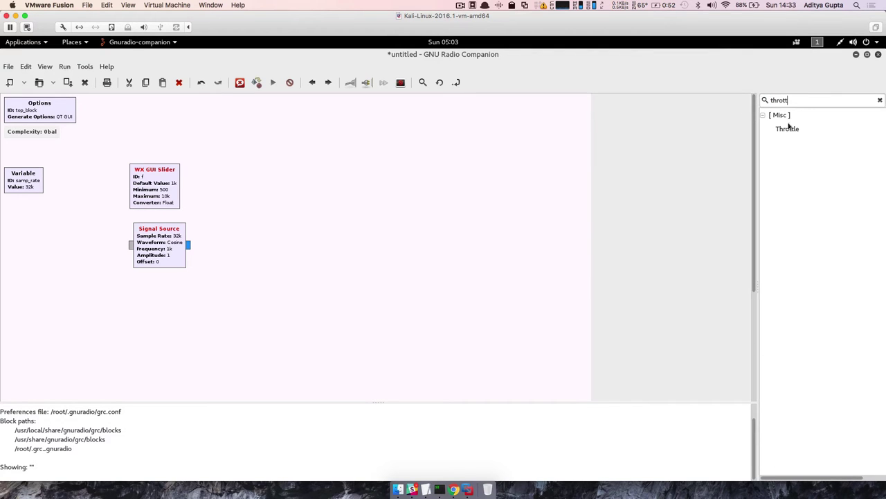
{"action": "left_click_drag", "start_coordinate": [788, 129], "coordinate": [352, 227]}
Step: Review the Throttle block's general and advanced properties, checking its Sample Rate setting, and close them without changes
{"action": "double_click", "coordinate": [336, 214]}
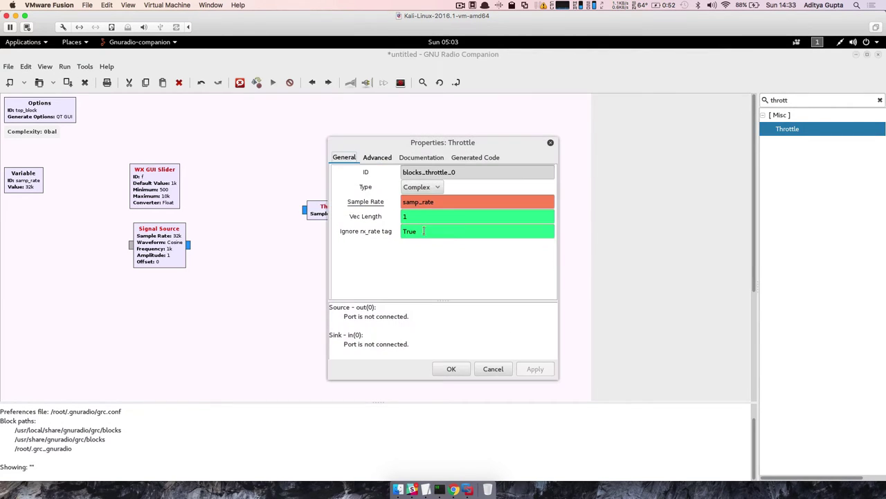
{"action": "left_click_drag", "start_coordinate": [435, 201], "coordinate": [400, 203]}
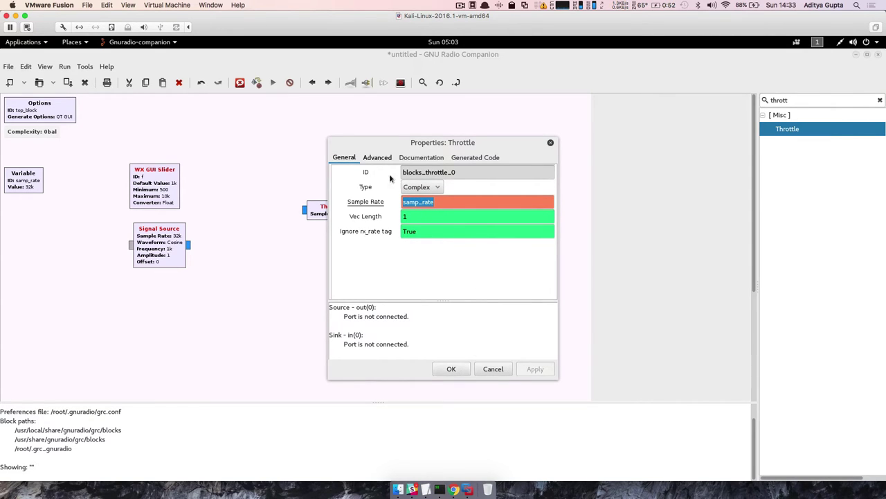
{"action": "left_click", "coordinate": [378, 155]}
{"action": "left_click", "coordinate": [353, 159]}
{"action": "double_click", "coordinate": [442, 199]}
{"action": "left_click", "coordinate": [451, 368]}
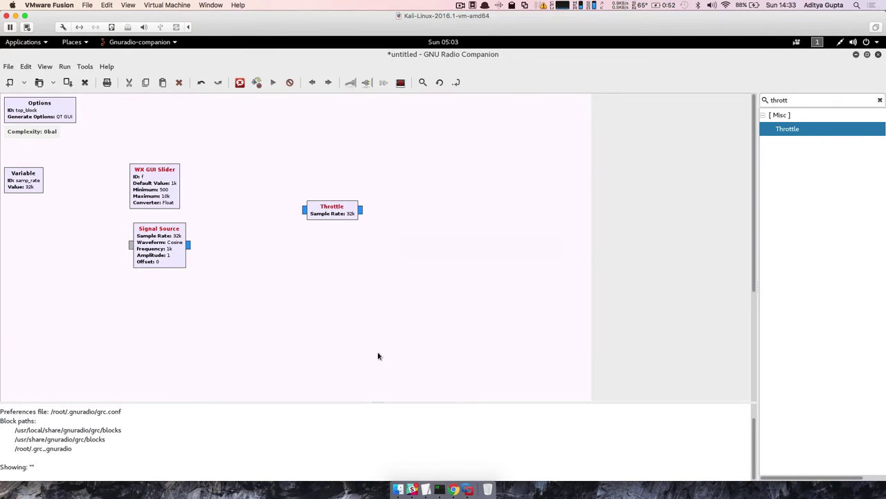
Step: Connect the Signal Source's output to the Throttle's input
{"action": "left_click", "coordinate": [304, 210]}
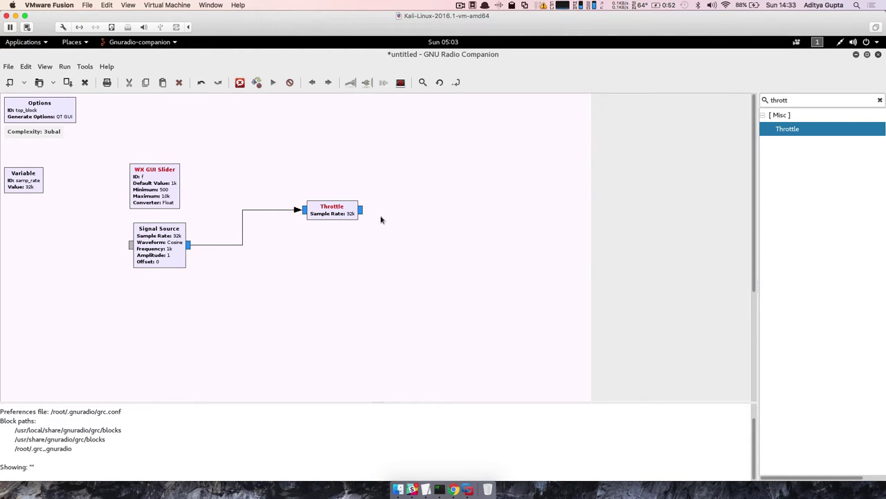
{"action": "left_click", "coordinate": [361, 210]}
{"action": "left_click", "coordinate": [436, 233]}
Step: Search the block library for "tcp sink", add a TCP Sink beyond the Throttle and connect the Throttle's output to it
{"action": "double_click", "coordinate": [804, 100]}
{"action": "type", "text": "tcp s"}
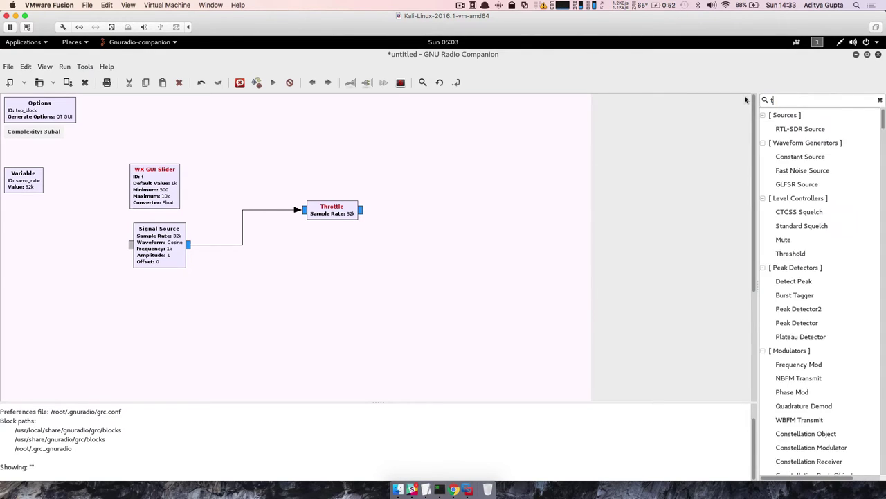
{"action": "type", "text": "ink"}
{"action": "left_click_drag", "start_coordinate": [777, 129], "coordinate": [439, 201]}
{"action": "left_click", "coordinate": [360, 210]}
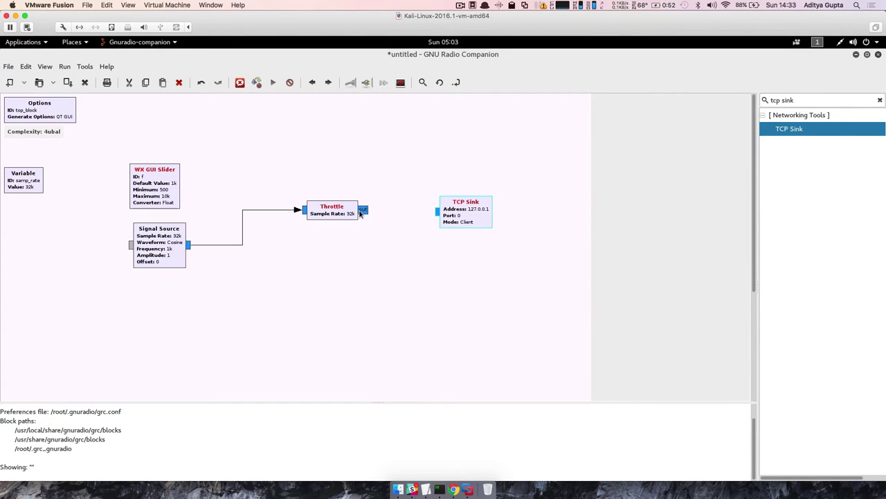
{"action": "left_click", "coordinate": [437, 211]}
Step: Set the TCP Sink's port to 8899
{"action": "double_click", "coordinate": [483, 218]}
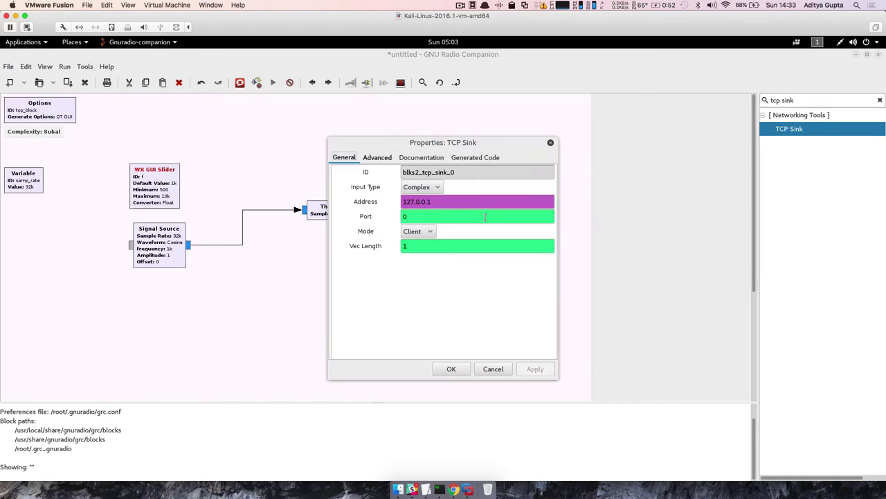
{"action": "left_click", "coordinate": [404, 216]}
{"action": "type", "text": "8899"}
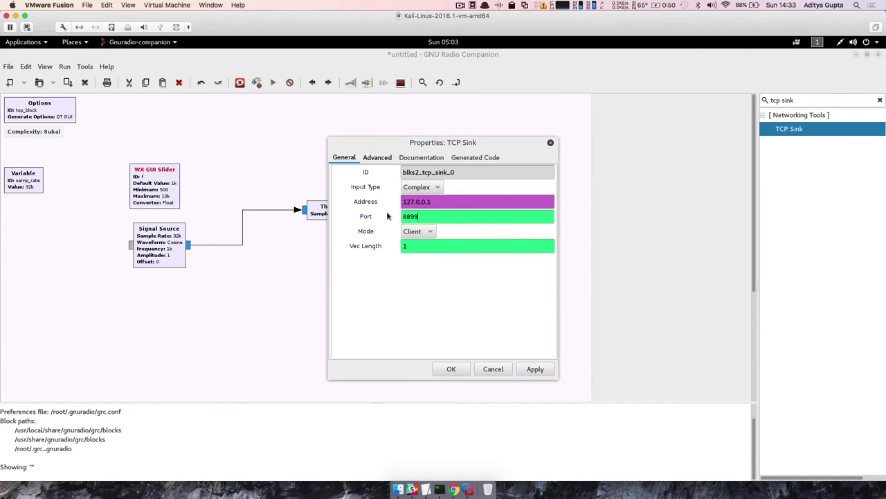
{"action": "left_click", "coordinate": [453, 369]}
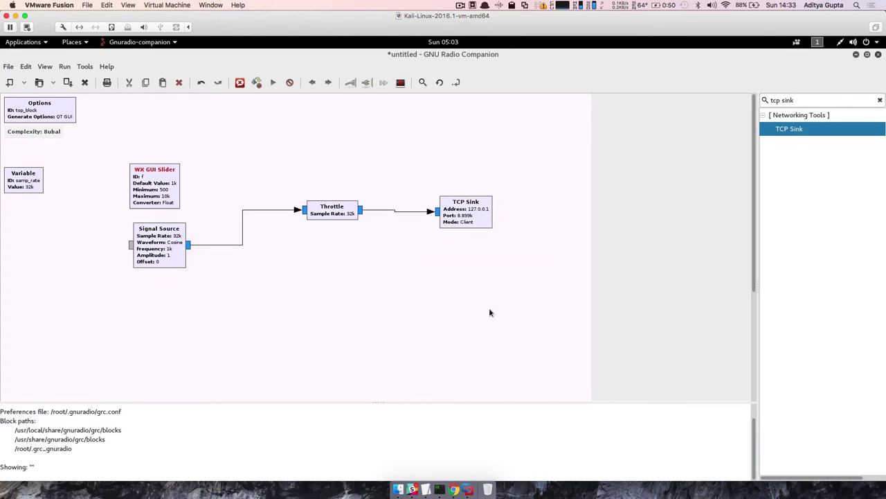
{"action": "left_click_drag", "start_coordinate": [560, 350], "coordinate": [116, 147]}
{"action": "left_click", "coordinate": [583, 396]}
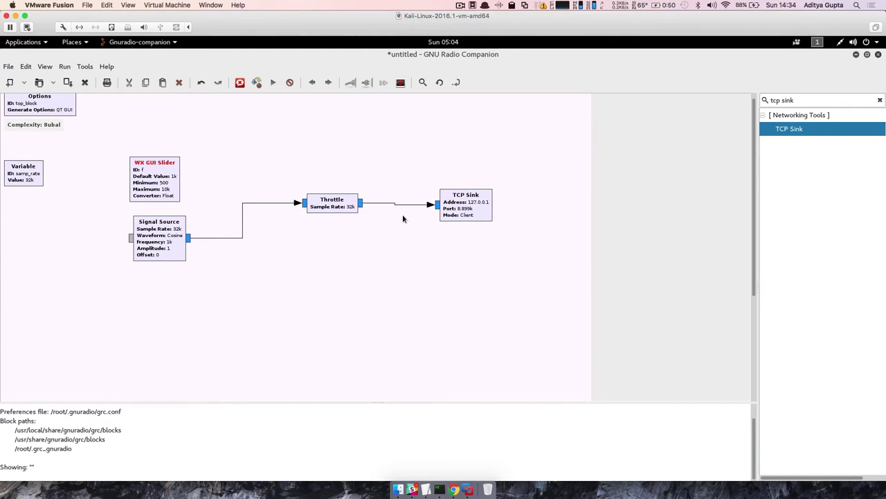
{"action": "left_click", "coordinate": [148, 251]}
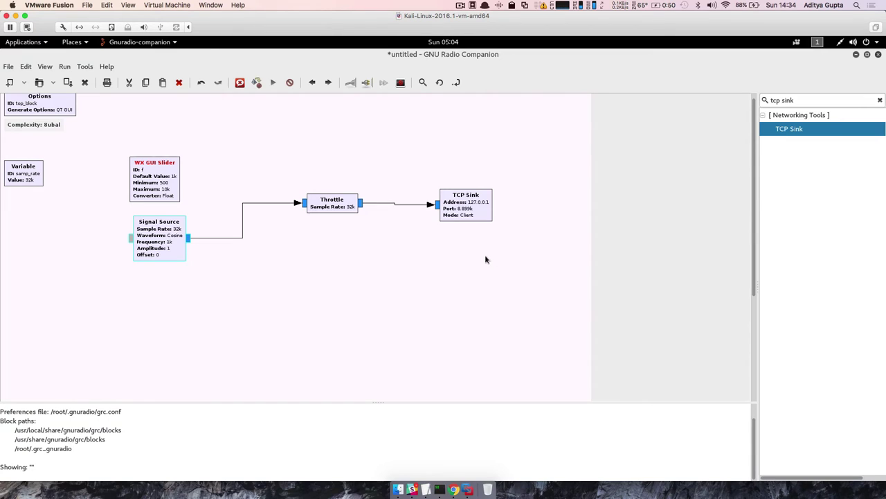
Step: Save the flow graph as generator.grc in the tests folder inside sdr
{"action": "key", "text": "ctrl+s"}
{"action": "left_click", "coordinate": [360, 152]}
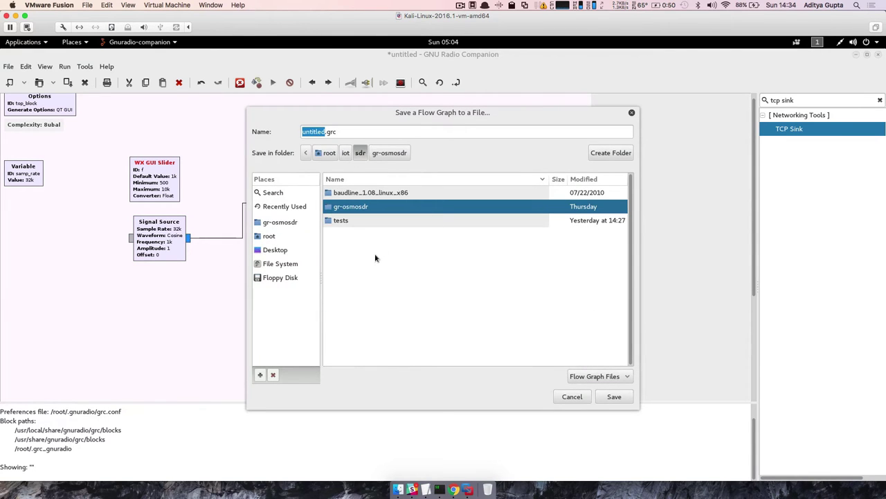
{"action": "double_click", "coordinate": [343, 220]}
{"action": "left_click", "coordinate": [336, 131]}
{"action": "left_click_drag", "start_coordinate": [324, 131], "coordinate": [270, 135]}
{"action": "type", "text": "generator"}
{"action": "key", "text": "Return"}
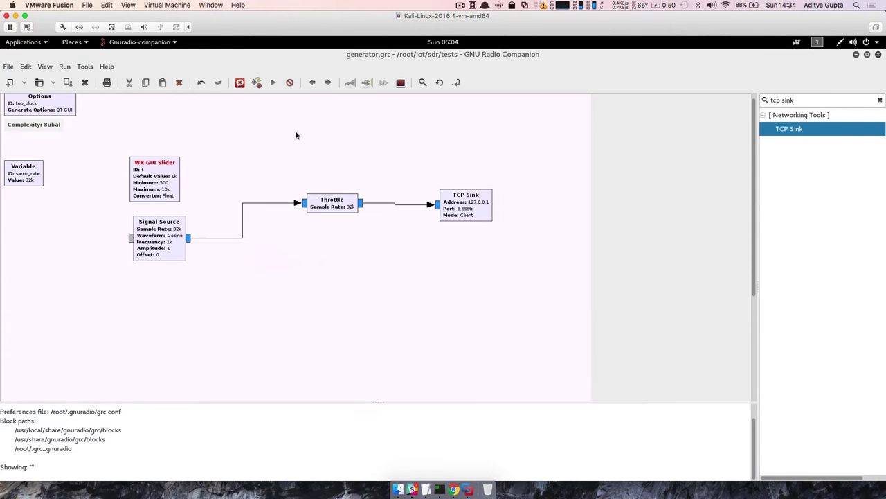
Step: Create a new WX GUI flow graph and return to the generator flow graph
{"action": "left_click", "coordinate": [9, 66]}
{"action": "mouse_move", "coordinate": [9, 81]}
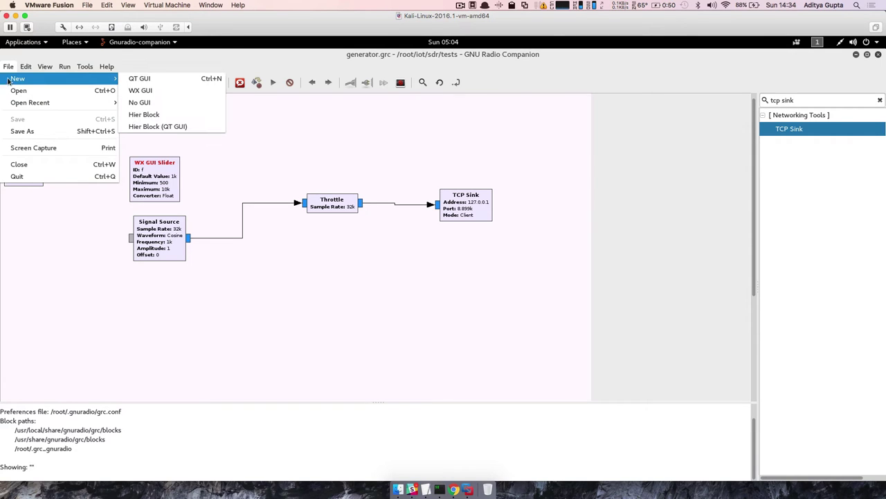
{"action": "left_click", "coordinate": [142, 90]}
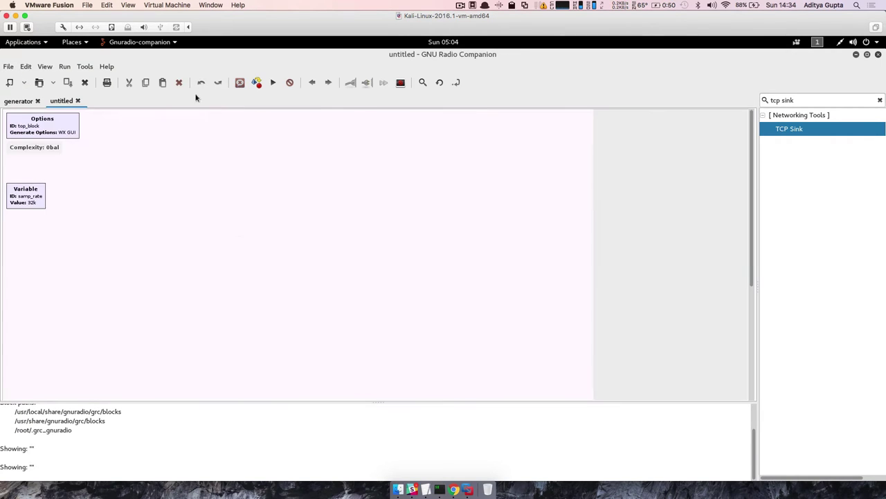
{"action": "left_click", "coordinate": [6, 102]}
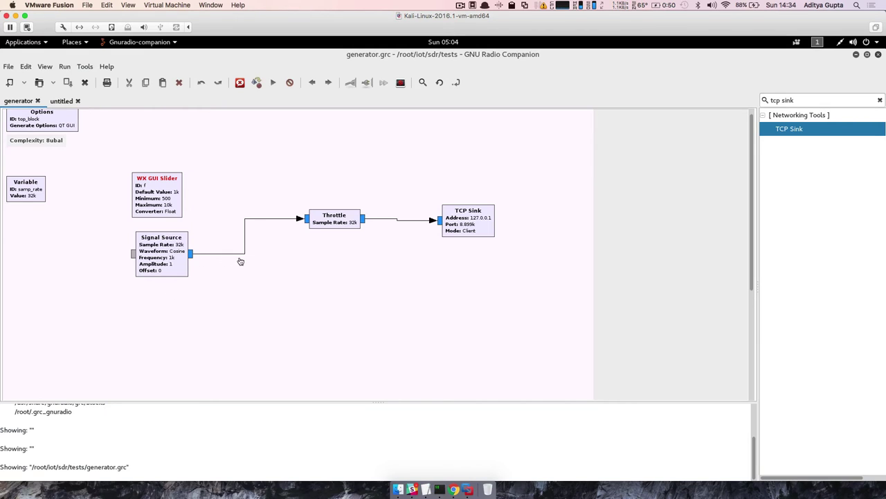
Step: Move the WX GUI Slider block slightly farther from the samp_rate Variable block
{"action": "left_click", "coordinate": [156, 267]}
{"action": "left_click_drag", "start_coordinate": [551, 304], "coordinate": [147, 168]}
{"action": "left_click", "coordinate": [204, 227]}
{"action": "left_click_drag", "start_coordinate": [165, 205], "coordinate": [190, 210]}
{"action": "right_click", "coordinate": [177, 207]}
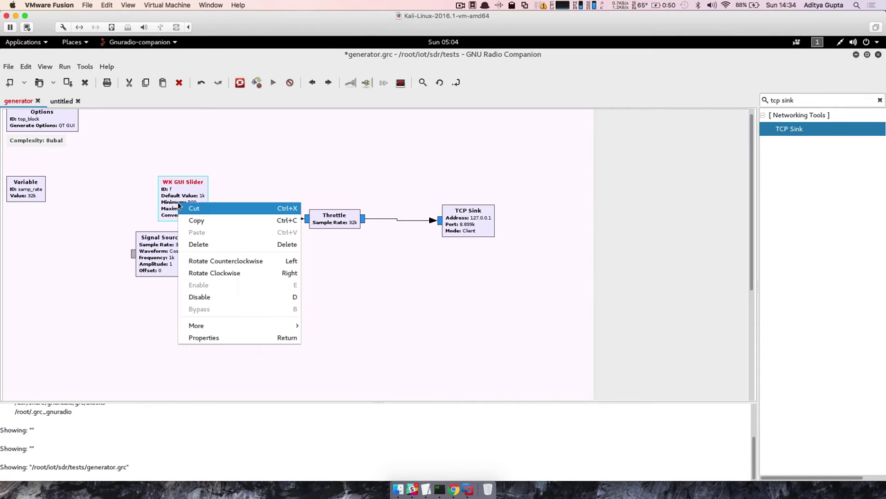
{"action": "left_click", "coordinate": [148, 181]}
Step: Set the flow graph's Generate Options to WX GUI and move the WX GUI Slider back above the Signal Source
{"action": "scroll", "coordinate": [63, 126], "scroll_direction": "up", "scroll_amount": 1}
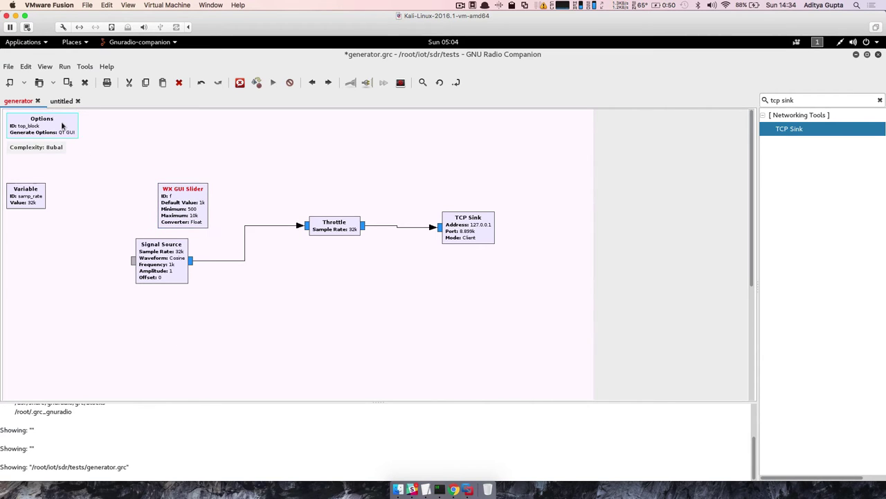
{"action": "double_click", "coordinate": [62, 125]}
{"action": "left_click", "coordinate": [437, 246]}
{"action": "left_click", "coordinate": [437, 260]}
{"action": "left_click", "coordinate": [434, 368]}
{"action": "left_click_drag", "start_coordinate": [171, 204], "coordinate": [153, 203]}
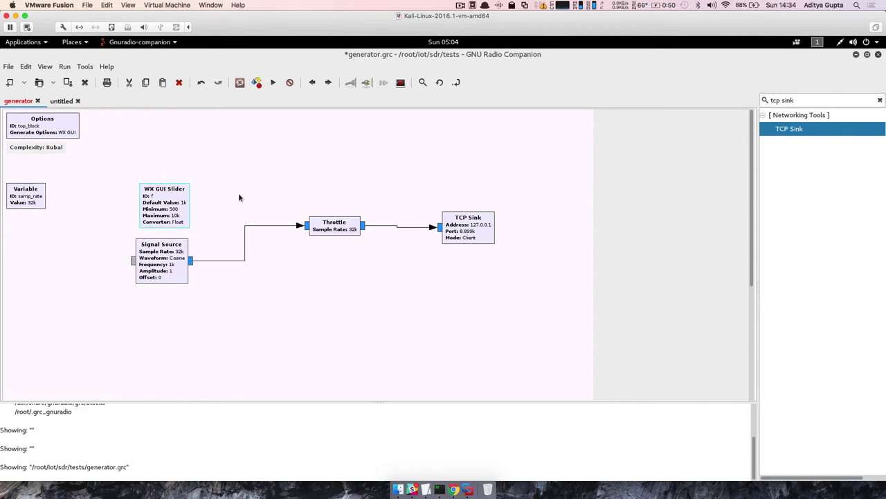
Step: Save and run the generator flow graph, and examine the console output of the run
{"action": "key", "text": "ctrl+s"}
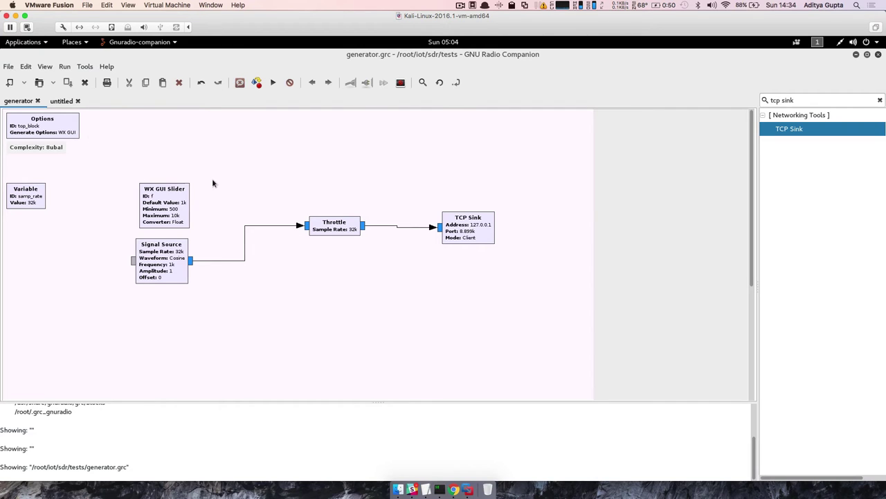
{"action": "left_click", "coordinate": [272, 82]}
{"action": "scroll", "coordinate": [196, 455], "scroll_direction": "up", "scroll_amount": 3}
{"action": "scroll", "coordinate": [192, 446], "scroll_direction": "down", "scroll_amount": 3}
{"action": "left_click_drag", "start_coordinate": [170, 450], "coordinate": [2, 404]}
{"action": "scroll", "coordinate": [158, 458], "scroll_direction": "down", "scroll_amount": 5}
{"action": "scroll", "coordinate": [161, 456], "scroll_direction": "up", "scroll_amount": 10}
{"action": "scroll", "coordinate": [163, 453], "scroll_direction": "down", "scroll_amount": 8}
{"action": "scroll", "coordinate": [162, 454], "scroll_direction": "down", "scroll_amount": 3}
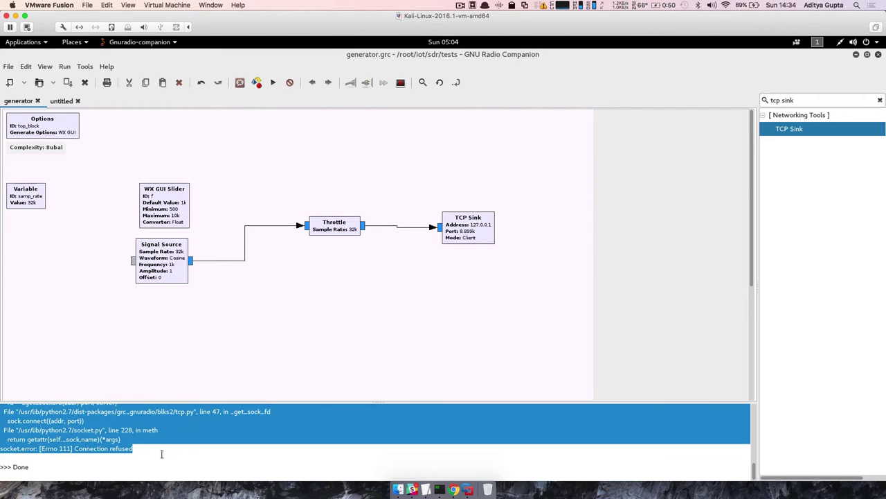
{"action": "left_click_drag", "start_coordinate": [147, 449], "coordinate": [17, 429]}
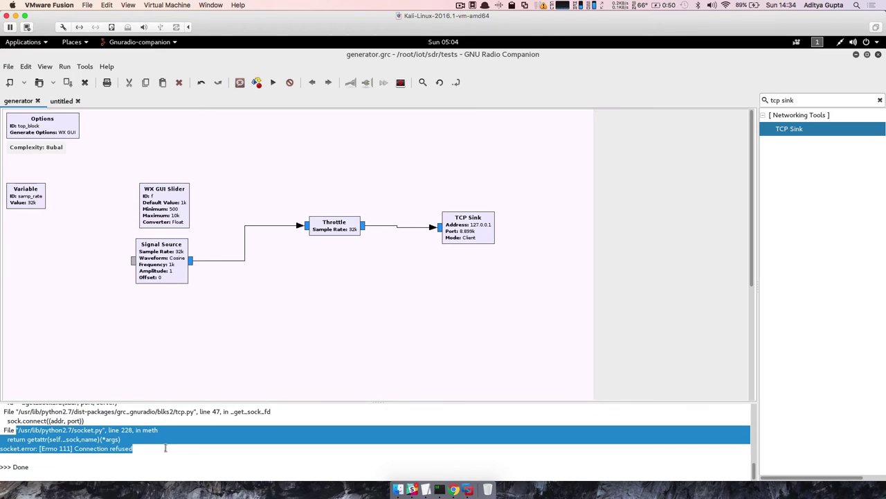
{"action": "left_click_drag", "start_coordinate": [151, 464], "coordinate": [79, 448]}
Step: Move the TCP Sink up and add a WX GUI Scope Sink below it, connected to the Throttle's output
{"action": "left_click_drag", "start_coordinate": [466, 230], "coordinate": [480, 163]}
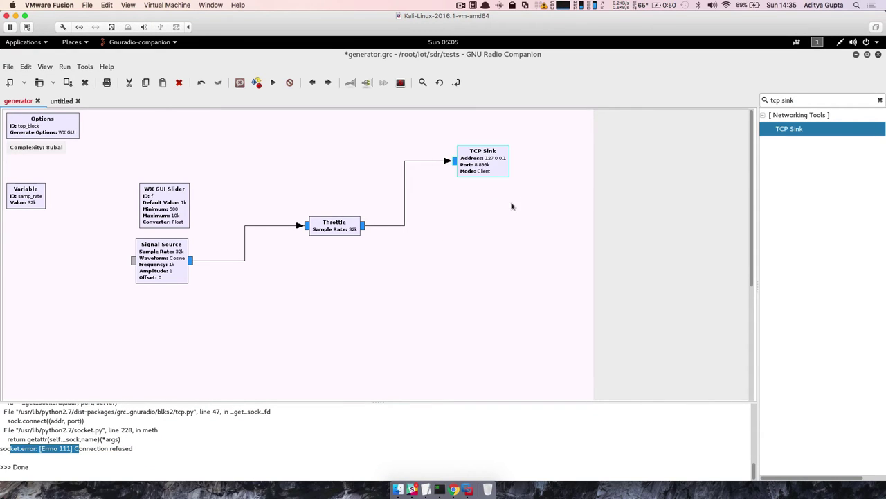
{"action": "left_click", "coordinate": [462, 255]}
{"action": "left_click_drag", "start_coordinate": [803, 98], "coordinate": [739, 94]}
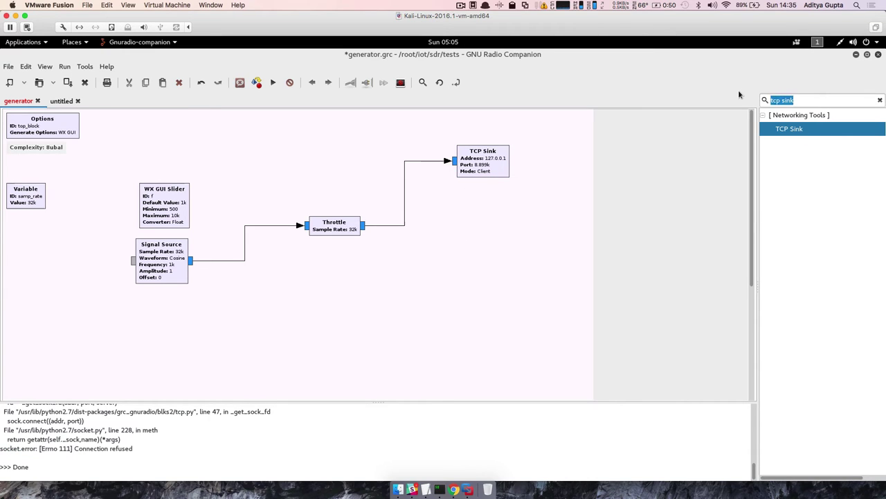
{"action": "type", "text": "wx w"}
{"action": "key", "text": "BackSpace"}
{"action": "type", "text": "gu"}
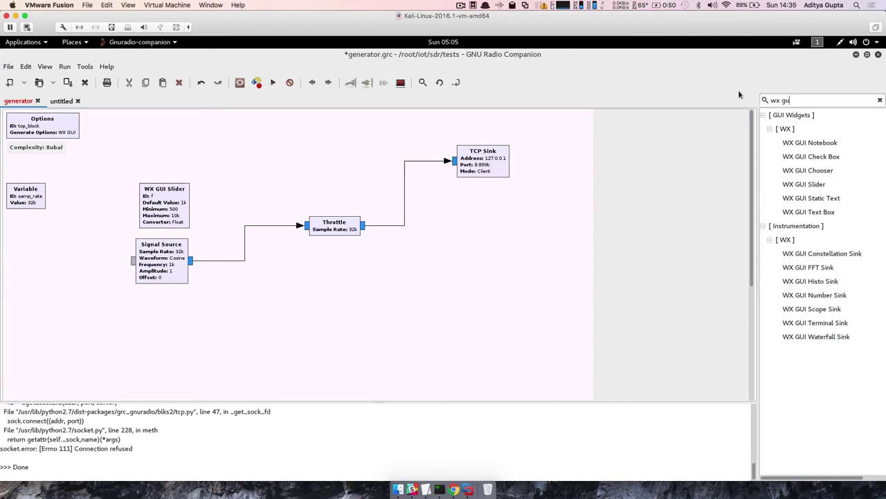
{"action": "type", "text": "i scope"}
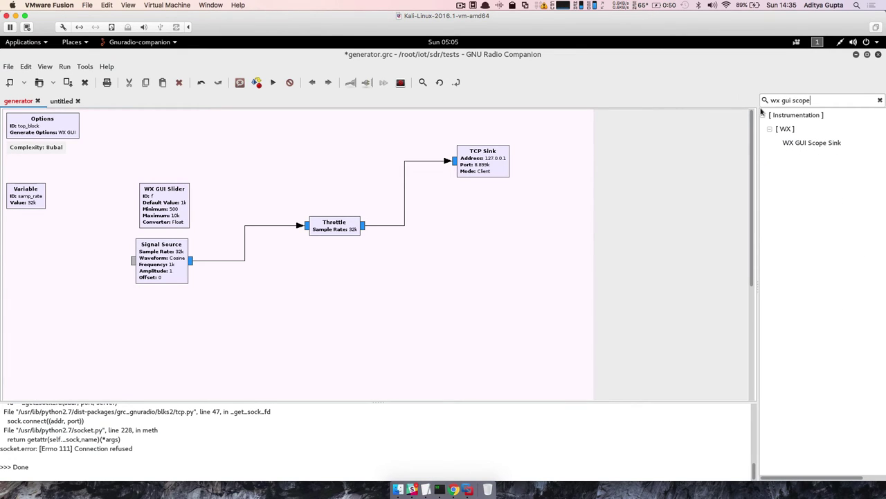
{"action": "left_click_drag", "start_coordinate": [812, 142], "coordinate": [471, 233]}
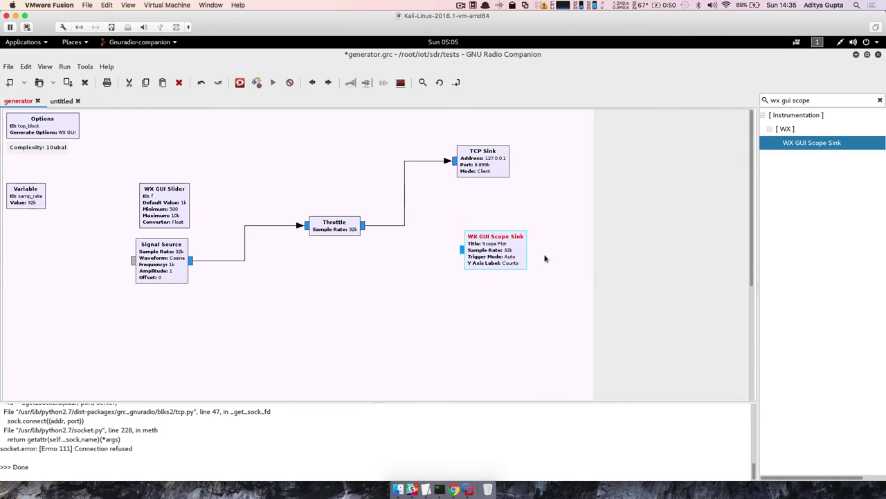
{"action": "left_click", "coordinate": [363, 226]}
{"action": "left_click", "coordinate": [462, 249]}
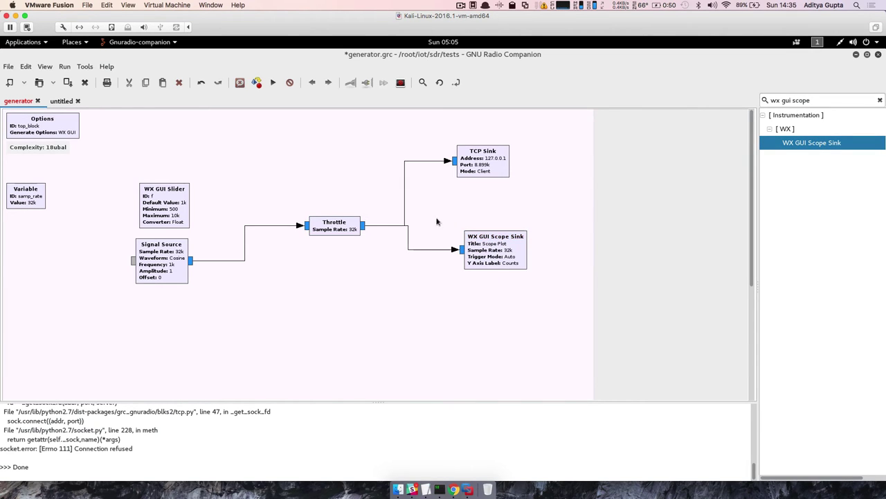
Step: Disable the TCP Sink block and hide disabled blocks in the flow graph
{"action": "left_click", "coordinate": [478, 167]}
{"action": "key", "text": "d"}
{"action": "left_click", "coordinate": [586, 193]}
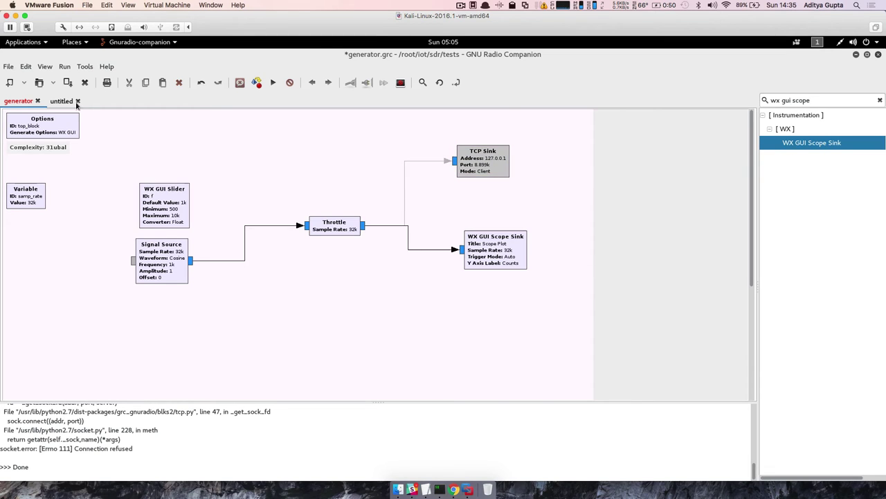
{"action": "left_click", "coordinate": [45, 66]}
{"action": "left_click", "coordinate": [70, 150]}
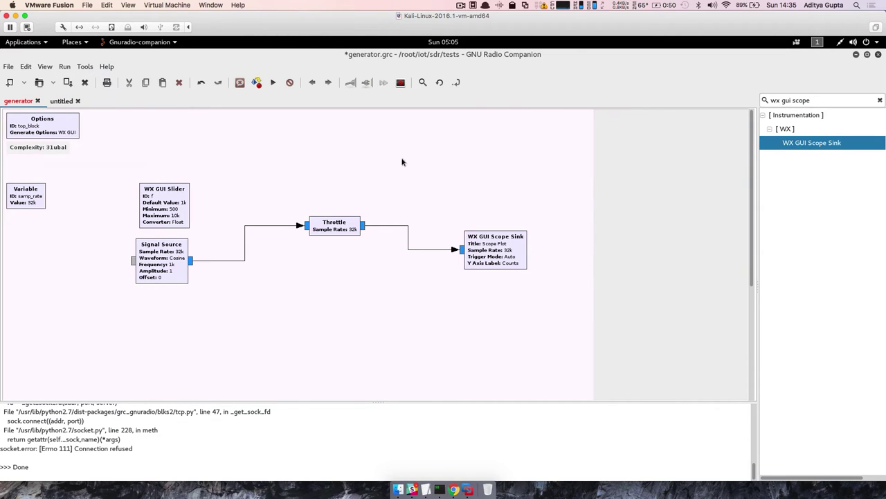
Step: Run the flow graph and test the scope plot with frequency f at 8k and 10k
{"action": "left_click", "coordinate": [273, 83]}
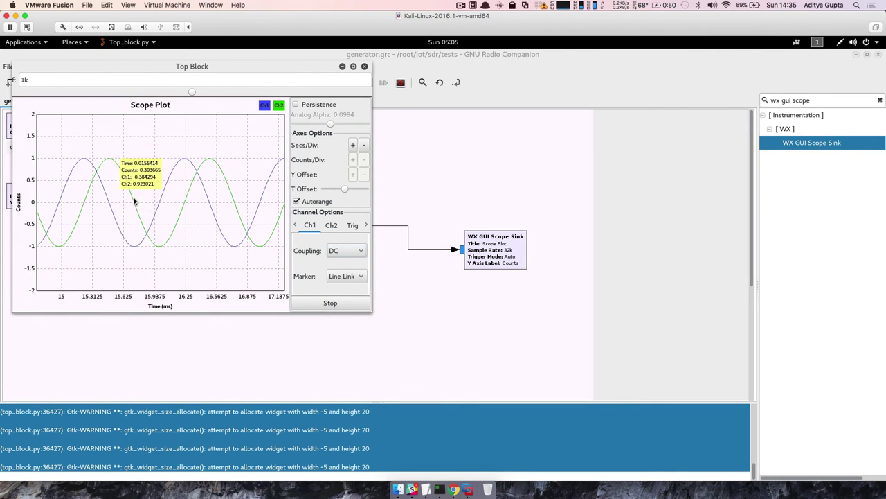
{"action": "left_click_drag", "start_coordinate": [138, 66], "coordinate": [257, 109]}
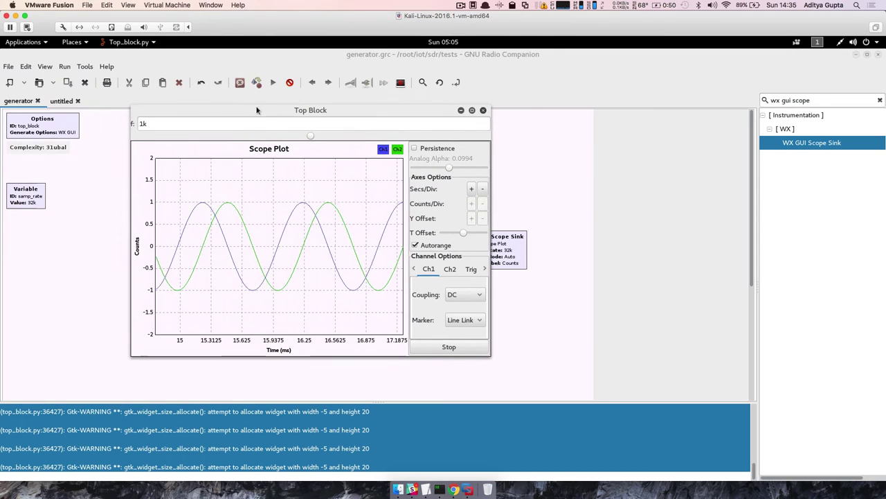
{"action": "left_click", "coordinate": [198, 124]}
{"action": "key", "text": "BackSpace"}
{"action": "key", "text": "BackSpace"}
{"action": "type", "text": "8k"}
{"action": "key", "text": "Return"}
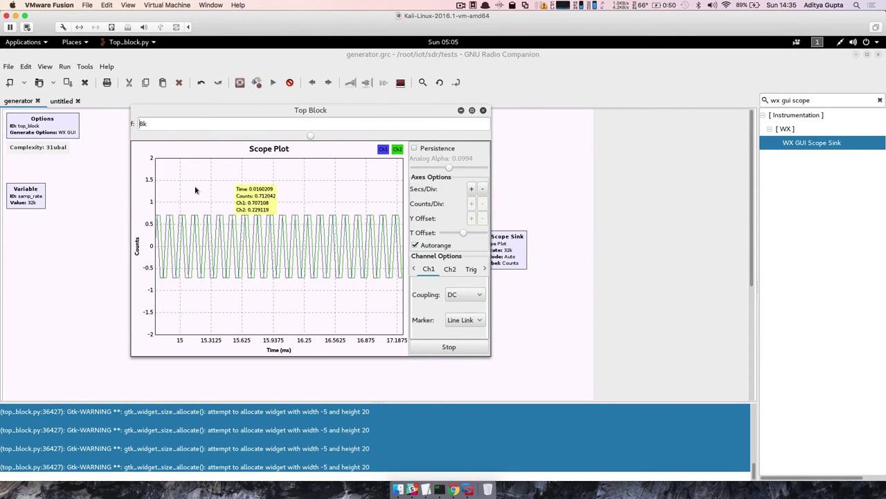
{"action": "left_click", "coordinate": [309, 136]}
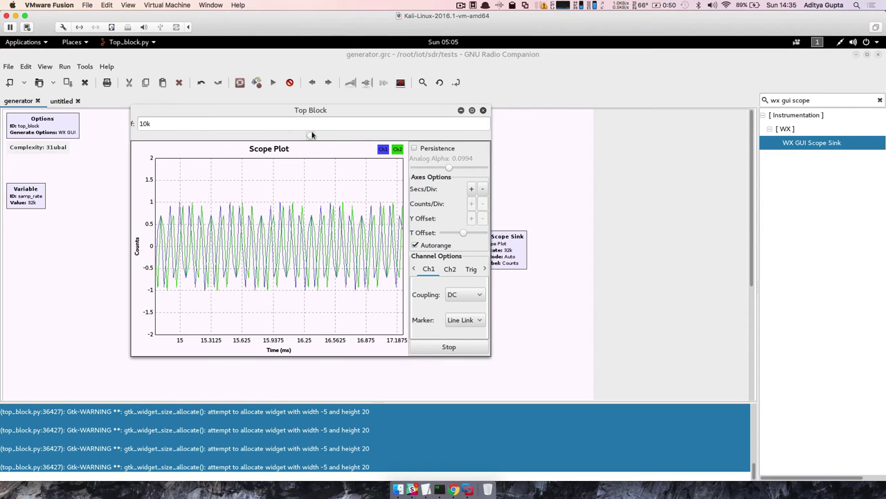
{"action": "left_click", "coordinate": [181, 128]}
Step: Pause the scope plot, switch Persistence on and off again, and resume the plot
{"action": "left_click", "coordinate": [475, 351]}
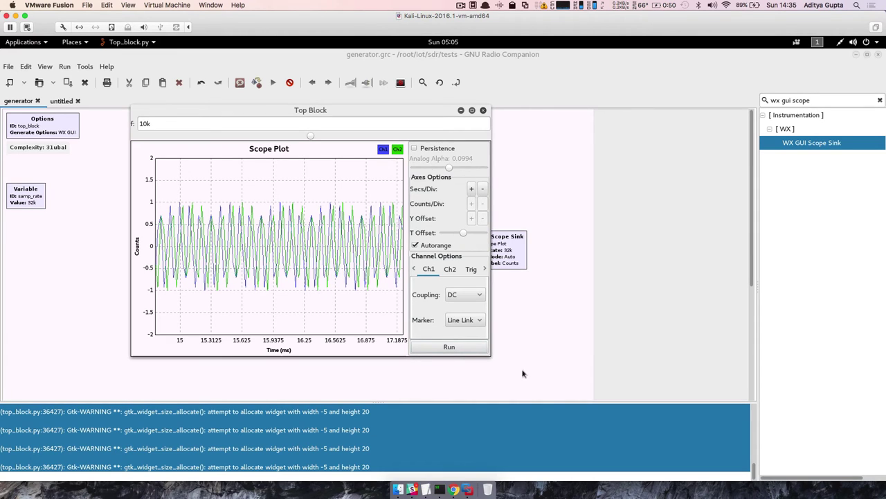
{"action": "left_click", "coordinate": [415, 149]}
{"action": "left_click", "coordinate": [415, 148]}
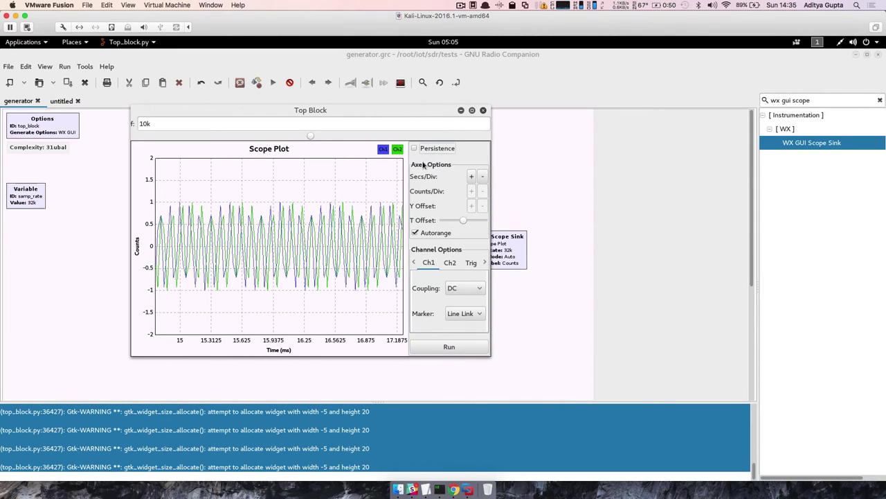
{"action": "left_click", "coordinate": [478, 351]}
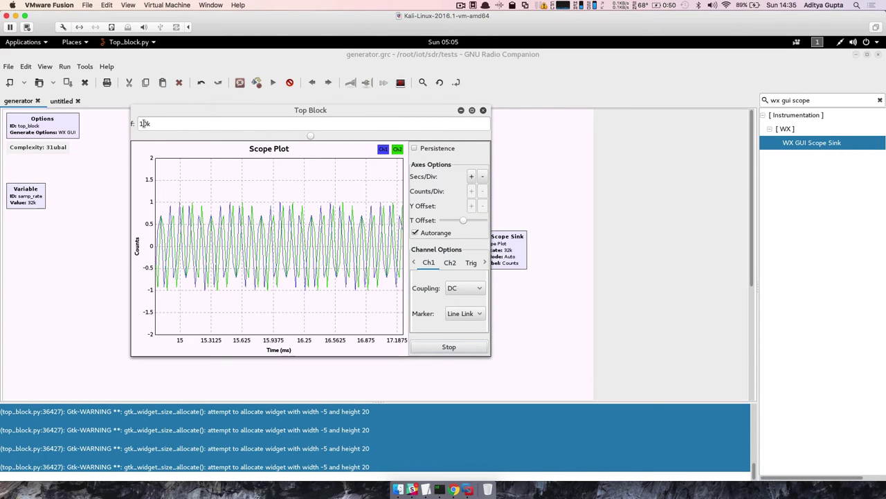
Step: Set the frequency f to 5k in the running scope window
{"action": "double_click", "coordinate": [173, 123]}
{"action": "type", "text": "5k"}
{"action": "key", "text": "Return"}
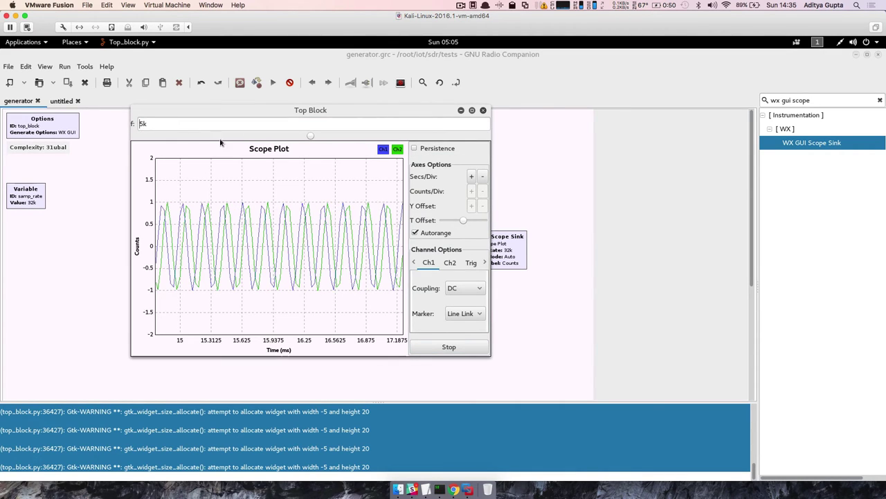
Step: Pause the scope plot, test it with frequency f at 2k, and close the running scope window
{"action": "left_click", "coordinate": [449, 347]}
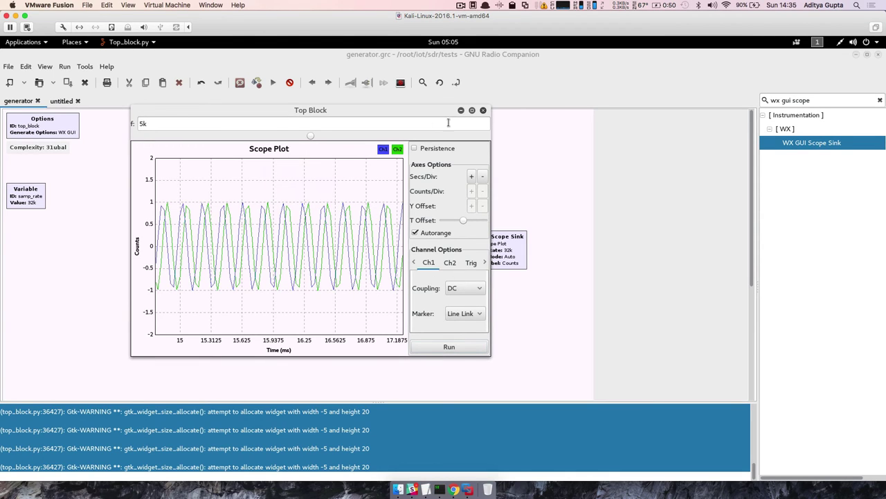
{"action": "left_click", "coordinate": [142, 123]}
{"action": "key", "text": "BackSpace"}
{"action": "type", "text": "1"}
{"action": "key", "text": "BackSpace"}
{"action": "type", "text": "2"}
{"action": "left_click", "coordinate": [438, 348]}
{"action": "left_click", "coordinate": [208, 122]}
{"action": "key", "text": "Return"}
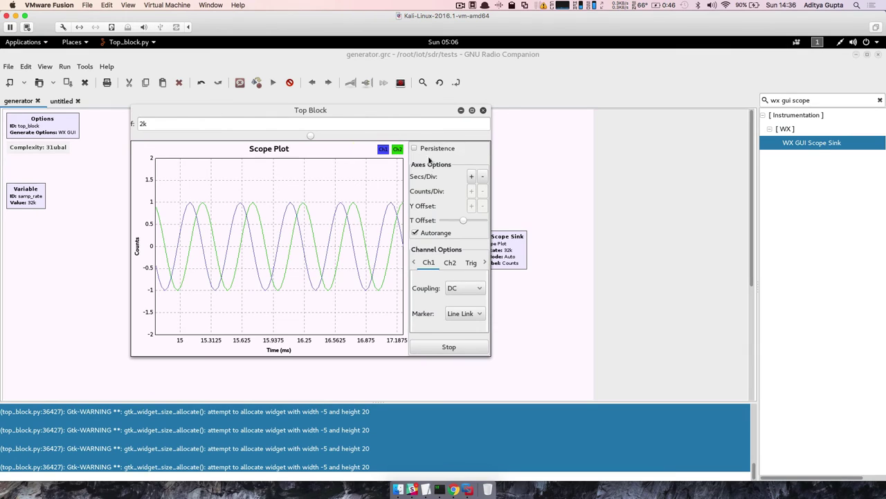
{"action": "left_click", "coordinate": [483, 110]}
Step: Show the hidden disabled blocks again and disable the WX GUI Scope Sink block in the generator flow graph
{"action": "left_click", "coordinate": [497, 254]}
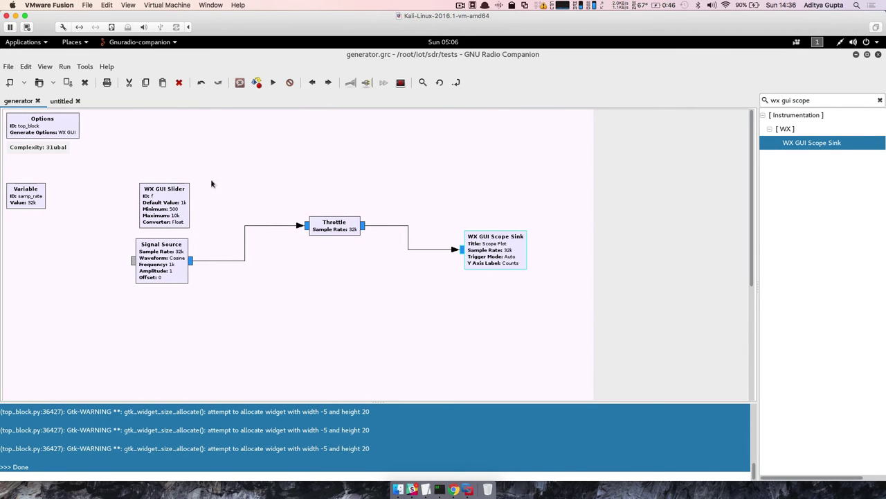
{"action": "left_click", "coordinate": [9, 67]}
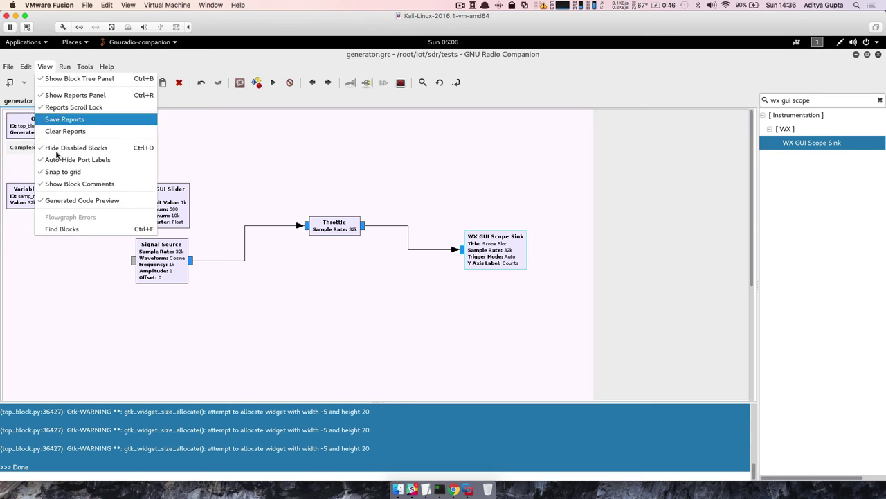
{"action": "left_click", "coordinate": [63, 152]}
{"action": "left_click", "coordinate": [513, 255]}
{"action": "key", "text": "d"}
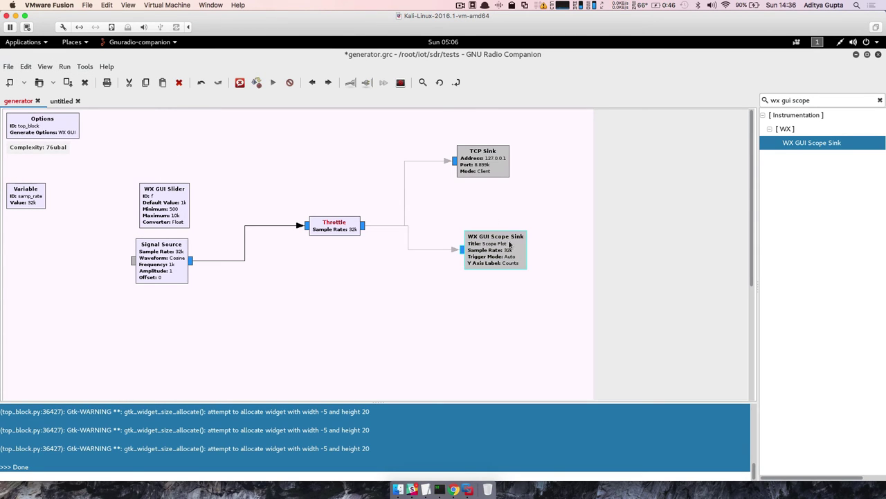
Step: Enable the TCP Sink block in the generator flow graph
{"action": "left_click", "coordinate": [487, 177]}
{"action": "left_click", "coordinate": [487, 178]}
{"action": "key", "text": "e"}
{"action": "left_click", "coordinate": [576, 204]}
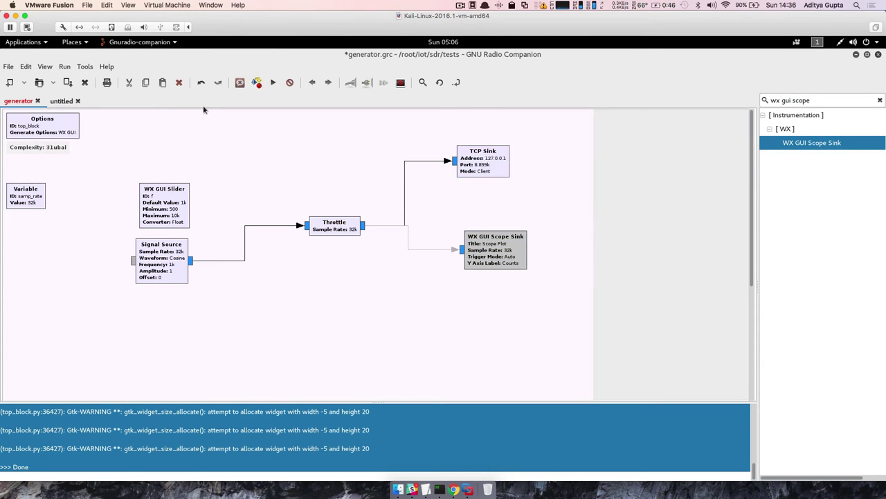
Step: Switch to the untitled flow graph, search the block library for TCP Source, and add that block to the canvas
{"action": "left_click", "coordinate": [62, 101]}
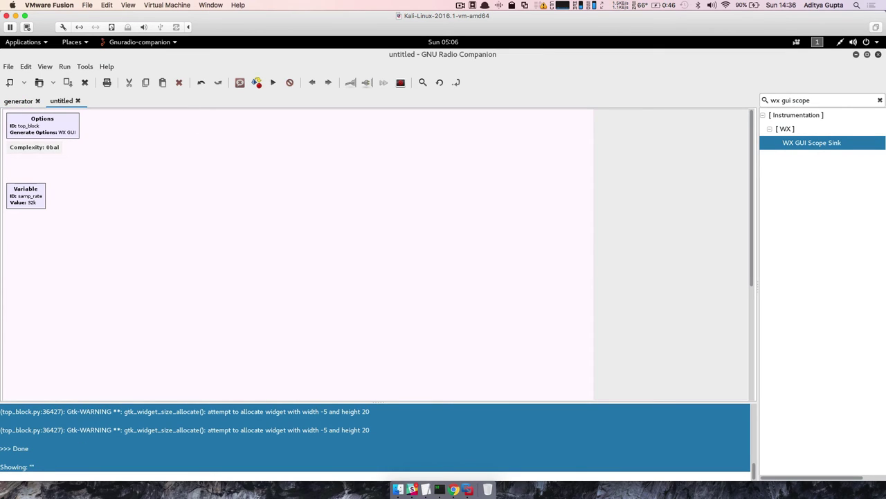
{"action": "key", "text": "super+Tab"}
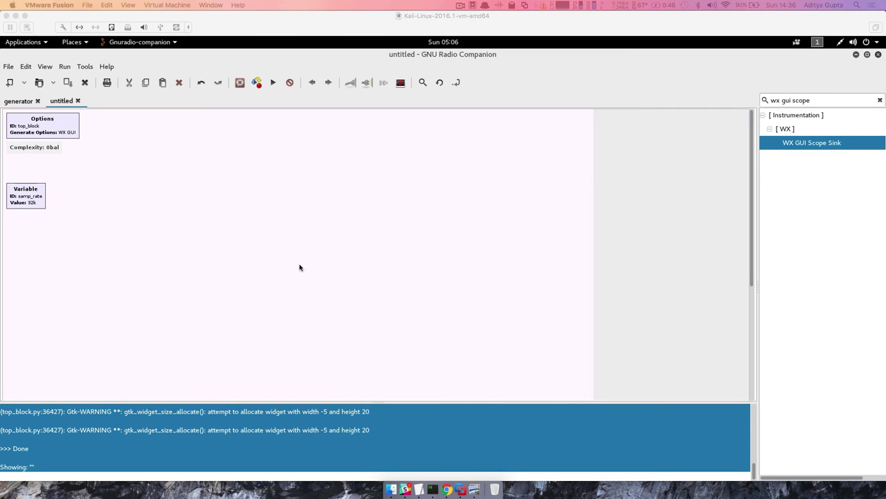
{"action": "left_click", "coordinate": [330, 268]}
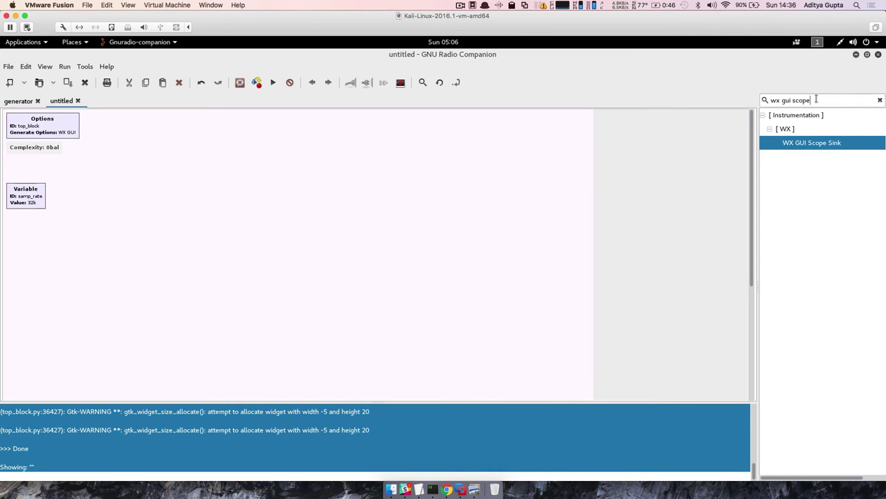
{"action": "key", "text": "ctrl+f"}
{"action": "type", "text": "tc"}
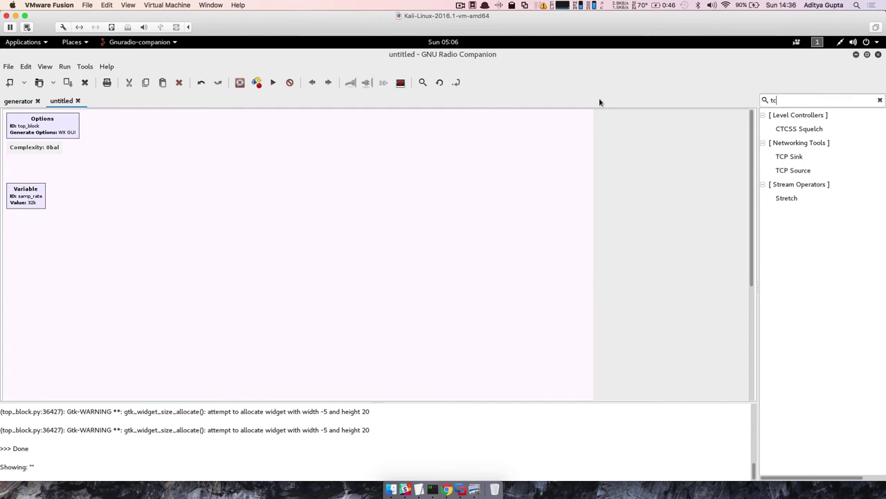
{"action": "type", "text": "p sou"}
{"action": "left_click_drag", "start_coordinate": [791, 131], "coordinate": [210, 216]}
Step: Set the TCP Source block's address to 0.0.0.0 and its port to 8899
{"action": "double_click", "coordinate": [210, 217]}
{"action": "left_click", "coordinate": [443, 200]}
{"action": "left_click_drag", "start_coordinate": [444, 200], "coordinate": [390, 200]}
{"action": "type", "text": "0.0"}
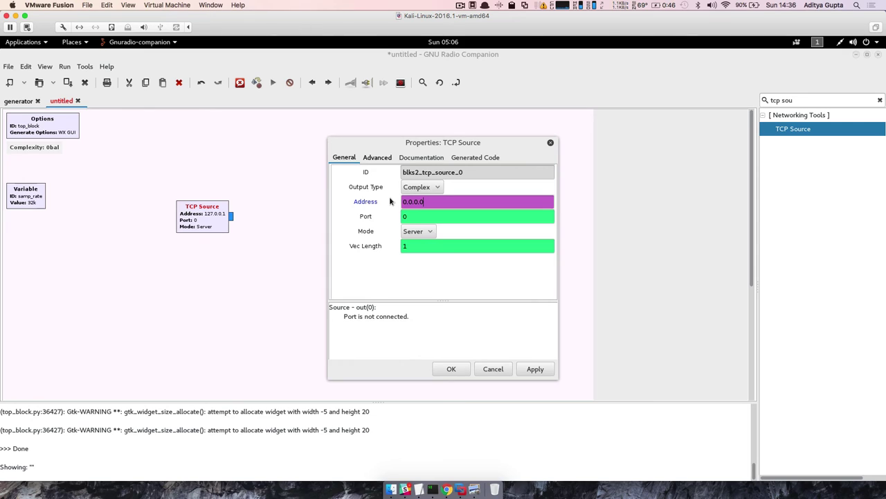
{"action": "type", "text": ".0.0"}
{"action": "key", "text": "Tab"}
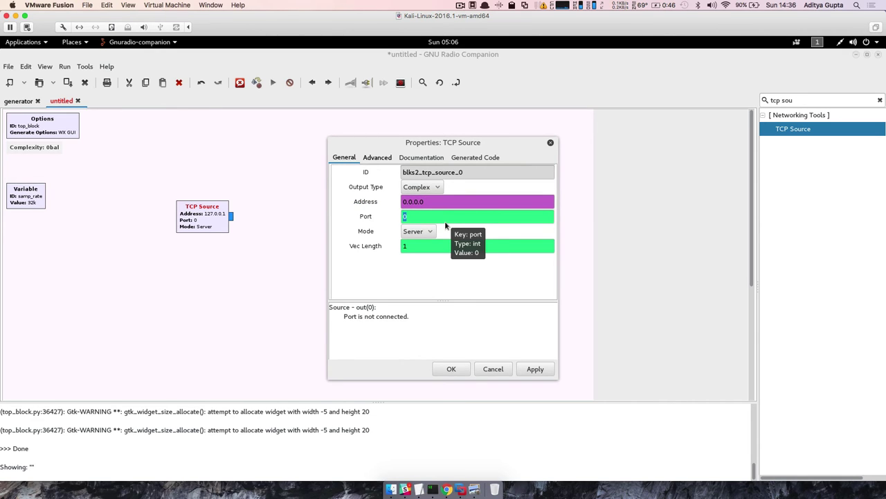
{"action": "type", "text": "8899"}
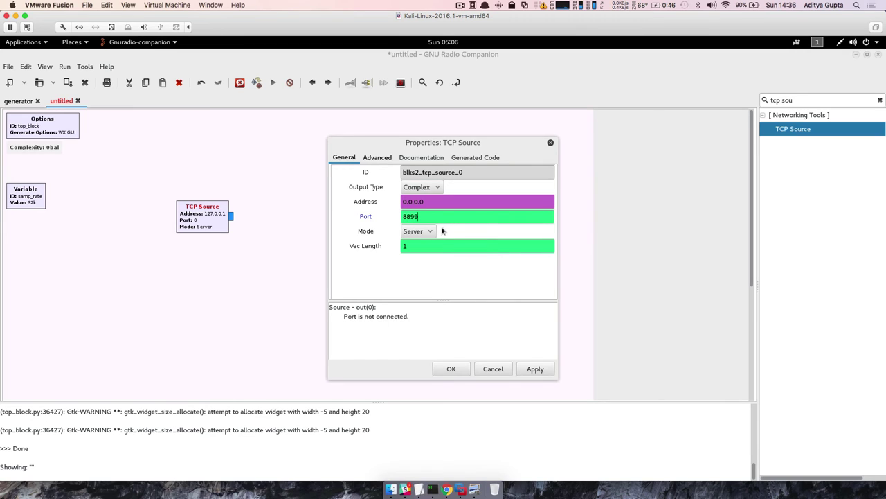
{"action": "left_click", "coordinate": [452, 368]}
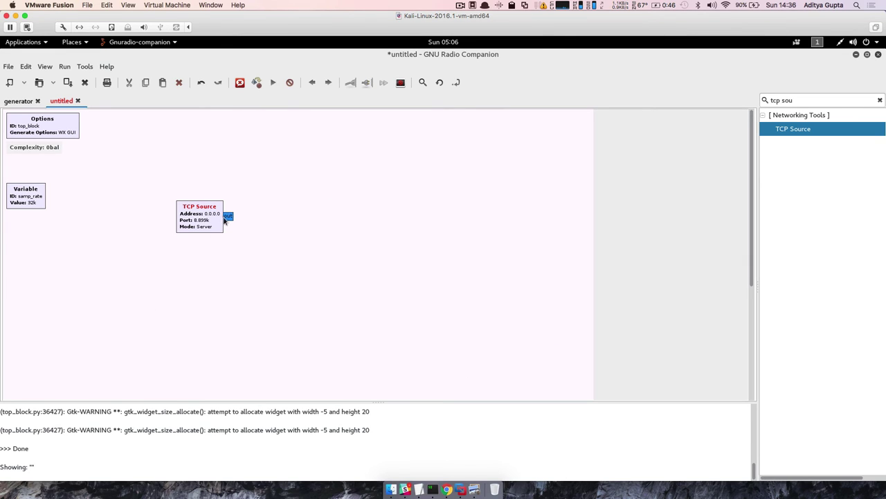
Step: Add a WX GUI Scope Sink block beside the TCP Source and connect the TCP Source output to its input
{"action": "left_click_drag", "start_coordinate": [819, 99], "coordinate": [714, 98]}
{"action": "type", "text": "scope"}
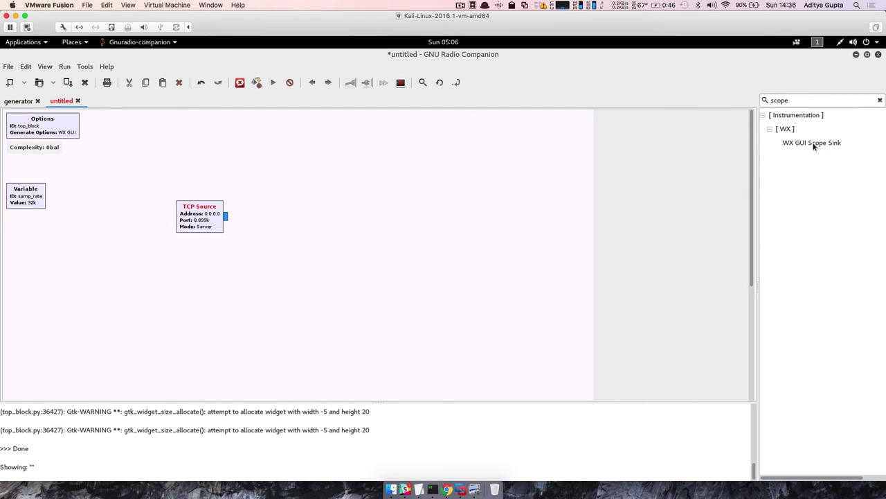
{"action": "left_click_drag", "start_coordinate": [815, 143], "coordinate": [384, 244]}
{"action": "left_click_drag", "start_coordinate": [425, 265], "coordinate": [452, 210]}
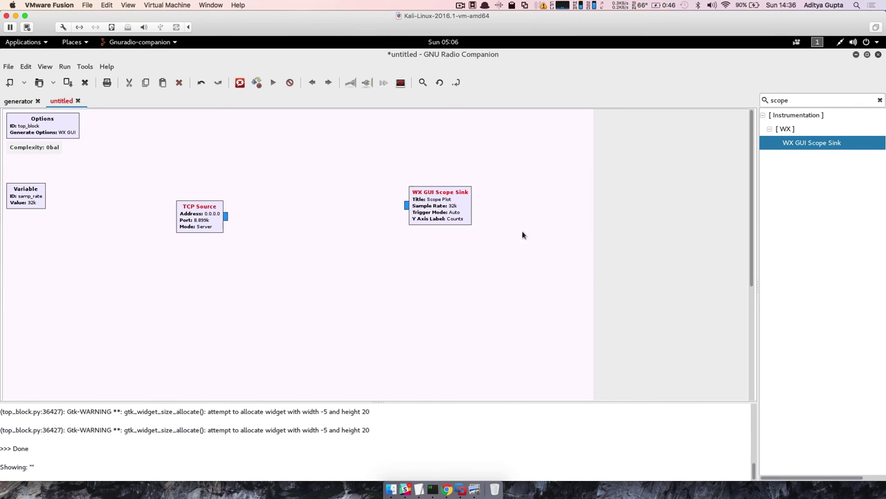
{"action": "left_click", "coordinate": [228, 217]}
{"action": "left_click", "coordinate": [407, 205]}
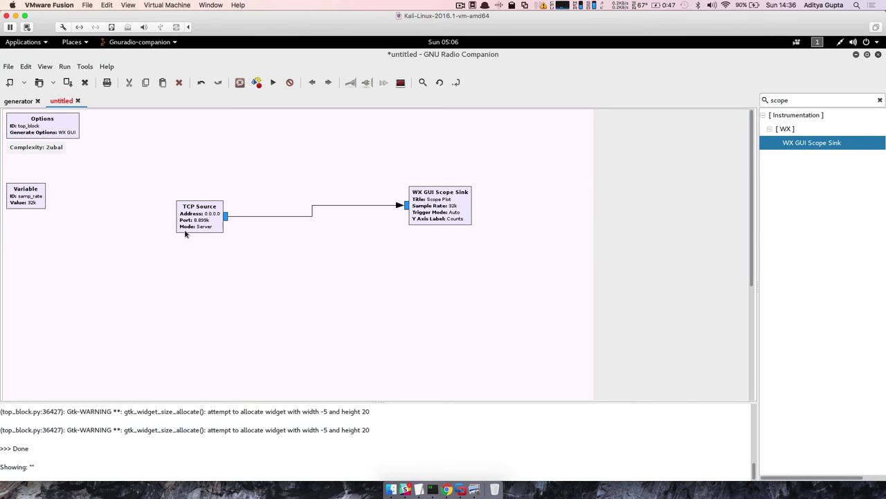
Step: Save the new flow graph as receiver.grc in the /root/iot/sdr/tests folder
{"action": "key", "text": "ctrl+s"}
{"action": "left_click", "coordinate": [327, 152]}
{"action": "left_click", "coordinate": [360, 153]}
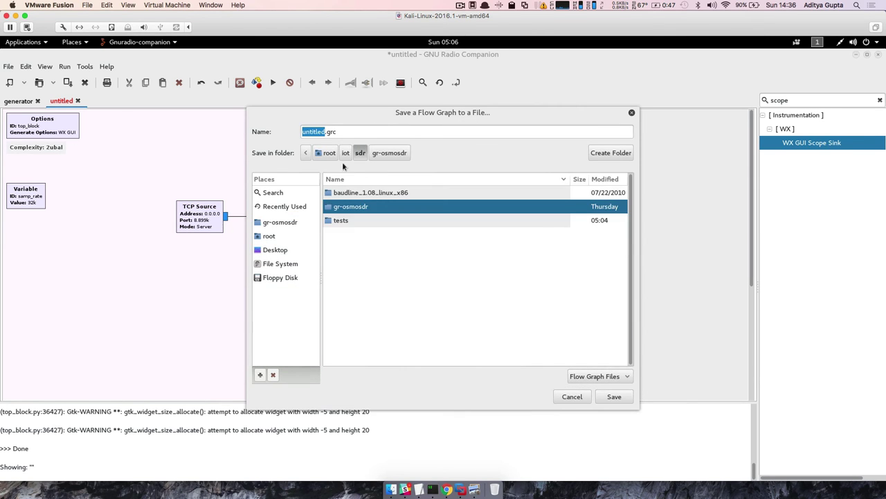
{"action": "double_click", "coordinate": [341, 221]}
{"action": "left_click", "coordinate": [319, 134]}
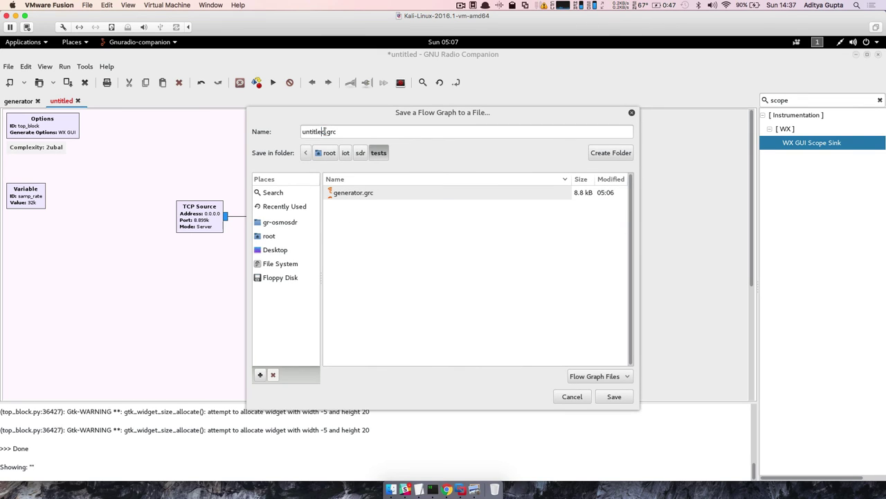
{"action": "double_click", "coordinate": [323, 131]}
{"action": "type", "text": "receiver"}
{"action": "key", "text": "Return"}
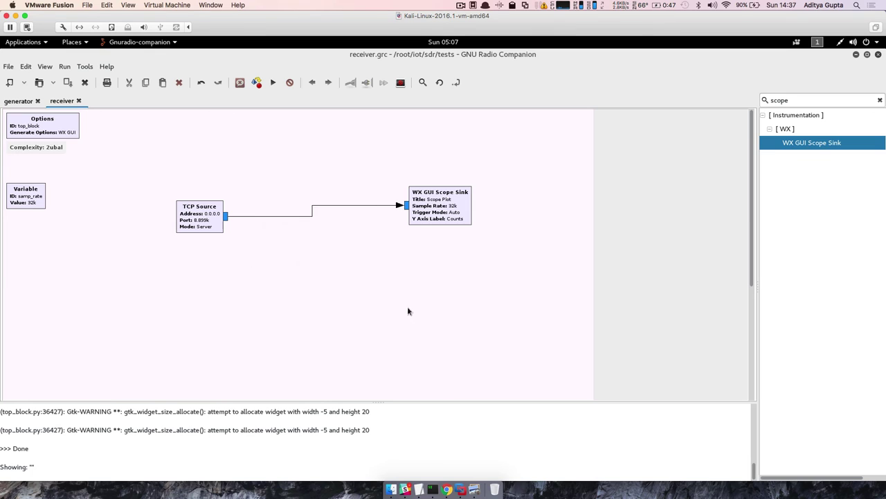
Step: Run the receiver flow graph and restore the editor window to its smaller size
{"action": "left_click", "coordinate": [274, 82]}
{"action": "left_click_drag", "start_coordinate": [200, 457], "coordinate": [223, 413]}
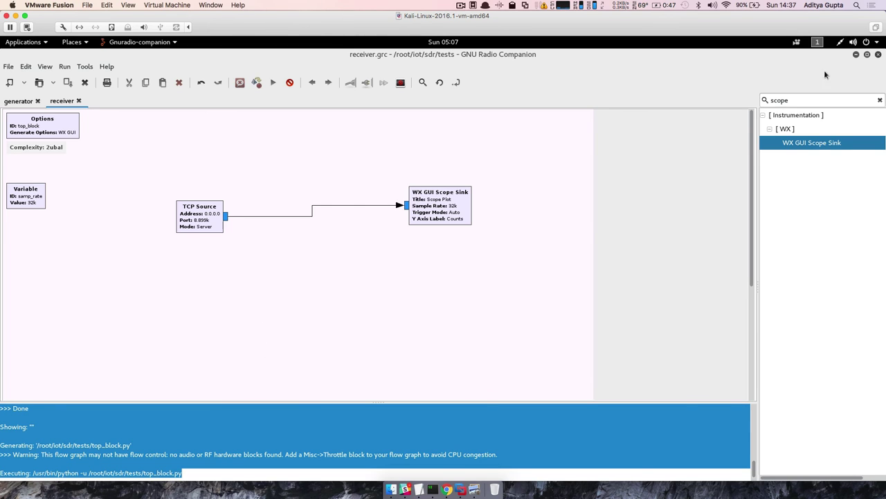
{"action": "left_click", "coordinate": [867, 54]}
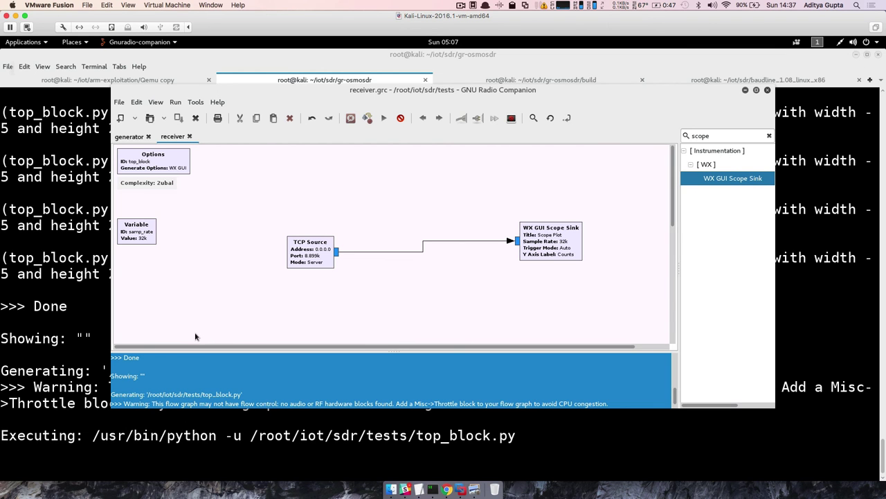
Step: Run the generator flow graph, move the scope plot window clear of the frequency window, and widen the frequency window
{"action": "left_click", "coordinate": [131, 136]}
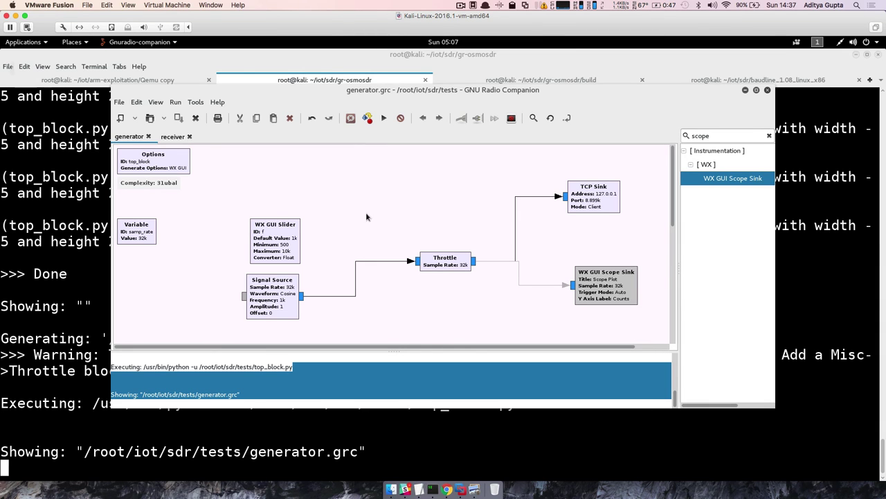
{"action": "left_click", "coordinate": [384, 118]}
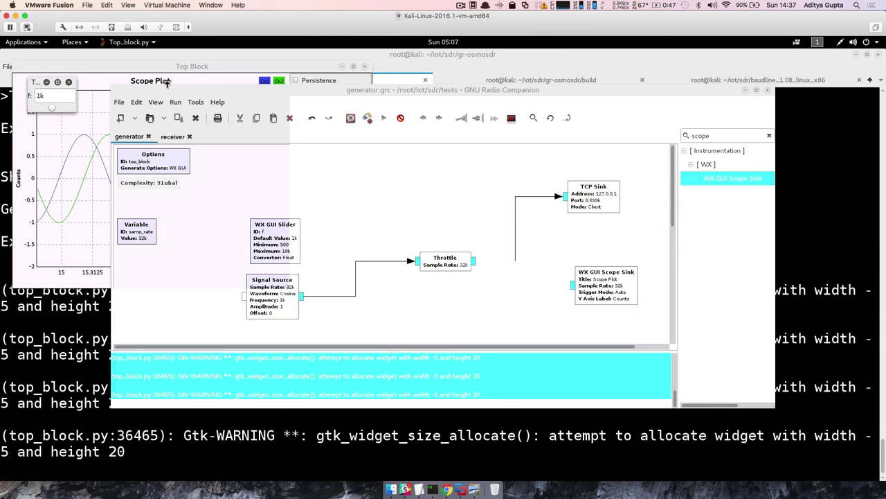
{"action": "left_click_drag", "start_coordinate": [163, 70], "coordinate": [280, 158]}
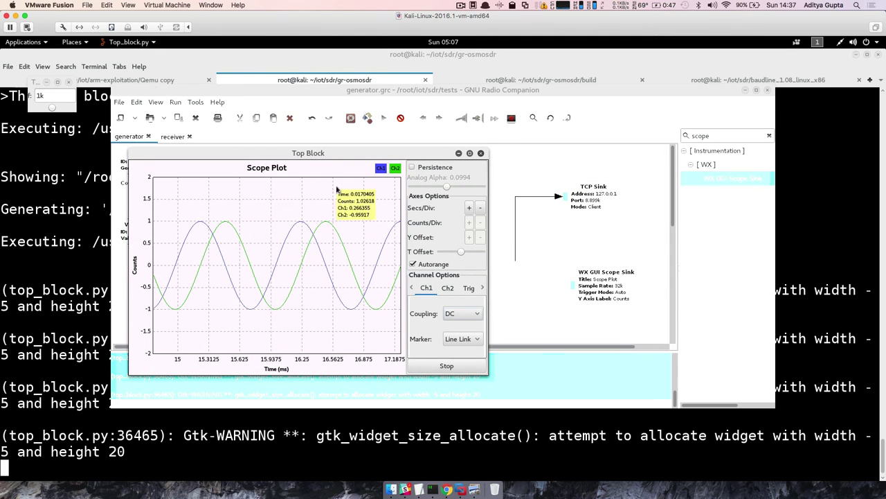
{"action": "left_click", "coordinate": [74, 111]}
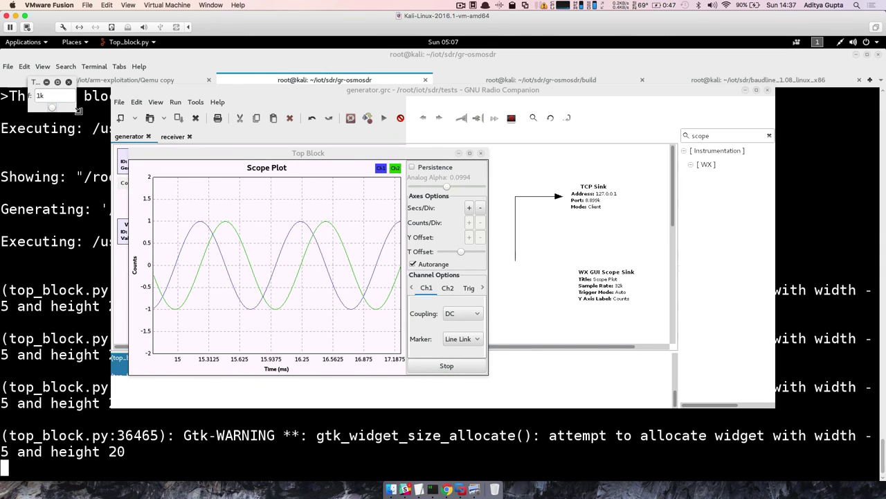
{"action": "left_click_drag", "start_coordinate": [76, 113], "coordinate": [408, 116]}
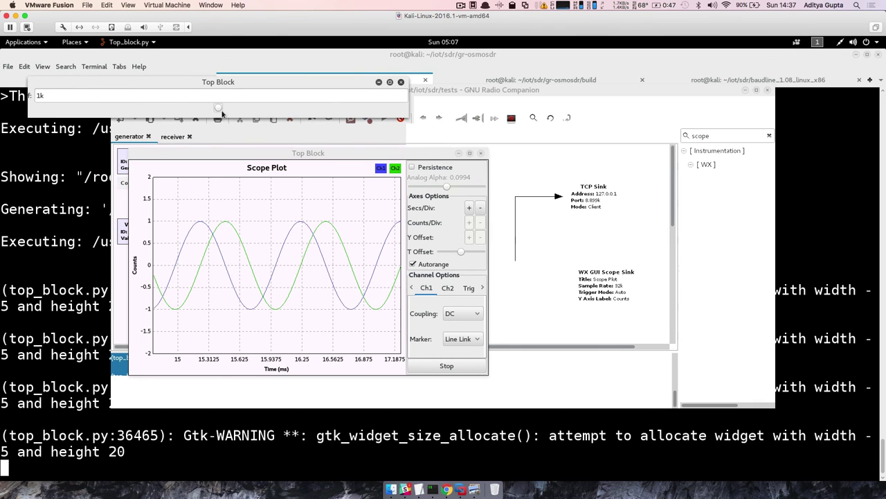
Step: Test the received signal with the generator's frequency f at 10k and 5k
{"action": "left_click_drag", "start_coordinate": [219, 109], "coordinate": [188, 108]}
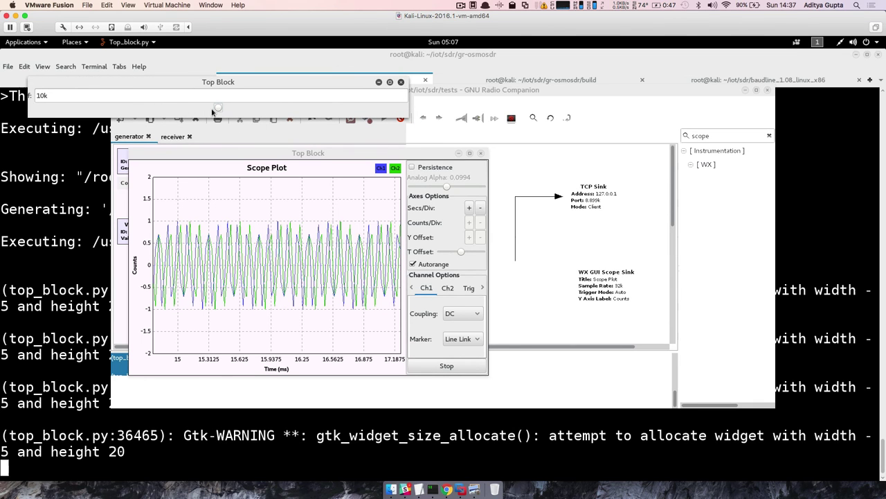
{"action": "left_click_drag", "start_coordinate": [46, 95], "coordinate": [22, 92]}
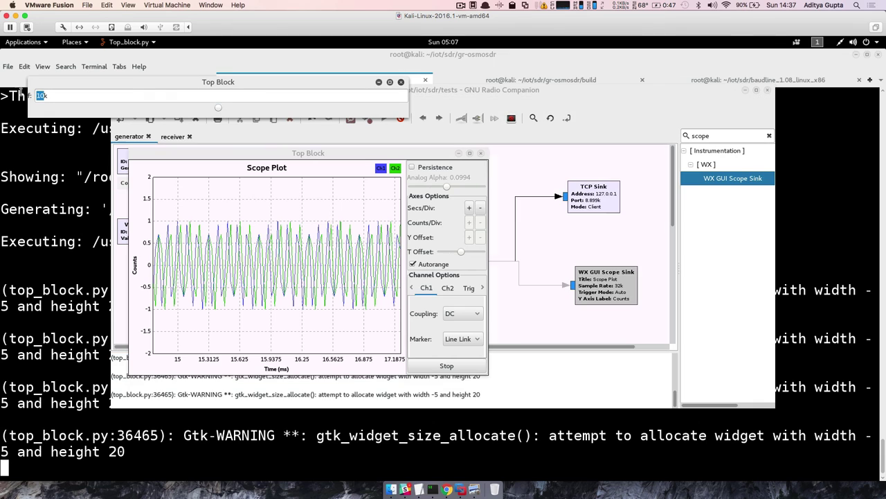
{"action": "type", "text": "5k"}
{"action": "key", "text": "Return"}
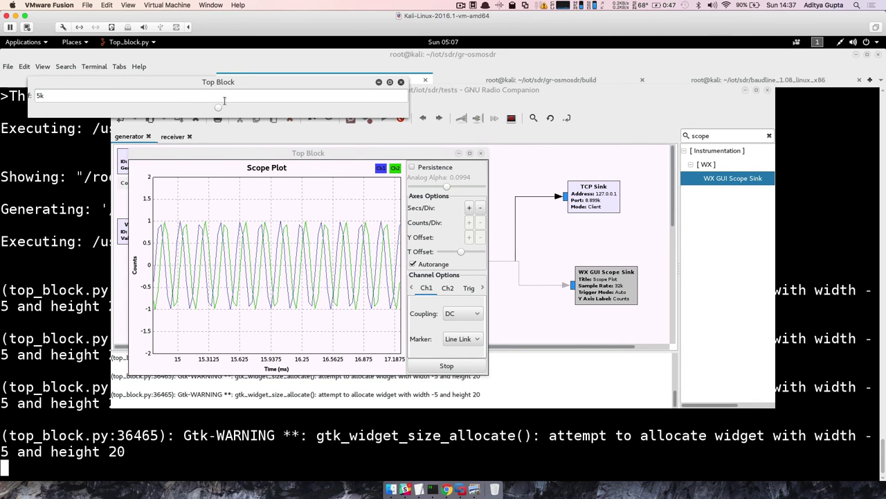
Step: Set the generator's frequency f to 2k while the receiver's scope plot is running
{"action": "left_click", "coordinate": [447, 365]}
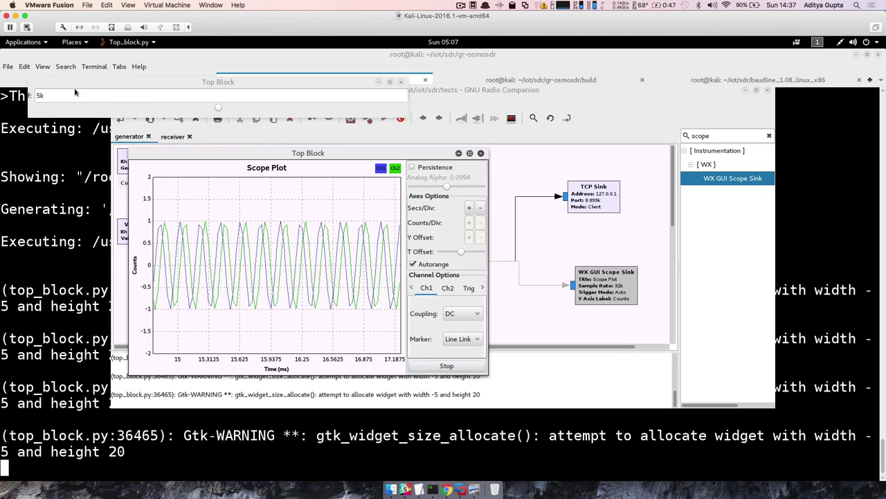
{"action": "left_click_drag", "start_coordinate": [36, 94], "coordinate": [69, 90]}
{"action": "type", "text": "2k"}
{"action": "key", "text": "Return"}
{"action": "key", "text": "Return"}
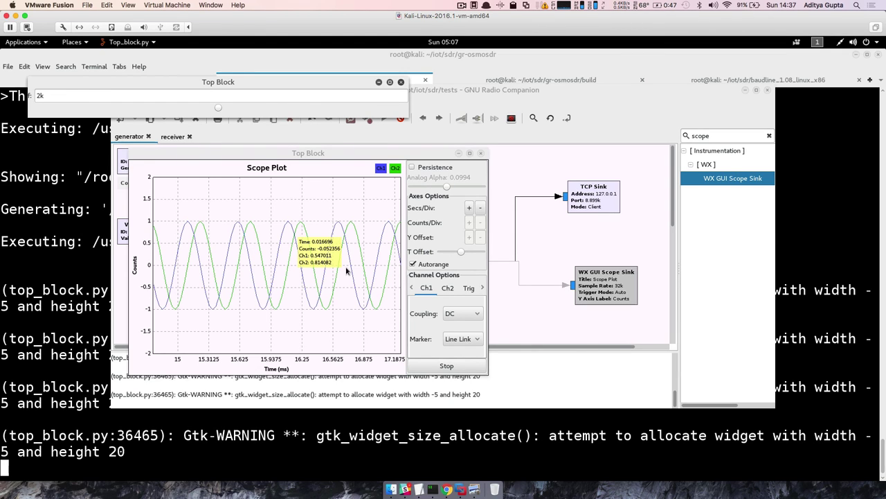
Step: Return to the generator flow graph, move the Signal Source block away from the Throttle, and clear the block search
{"action": "left_click", "coordinate": [495, 315]}
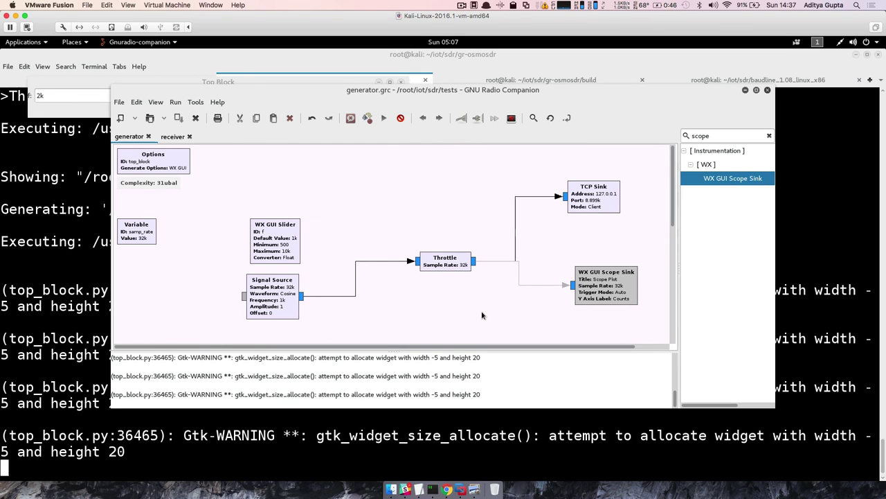
{"action": "left_click_drag", "start_coordinate": [251, 283], "coordinate": [177, 272]}
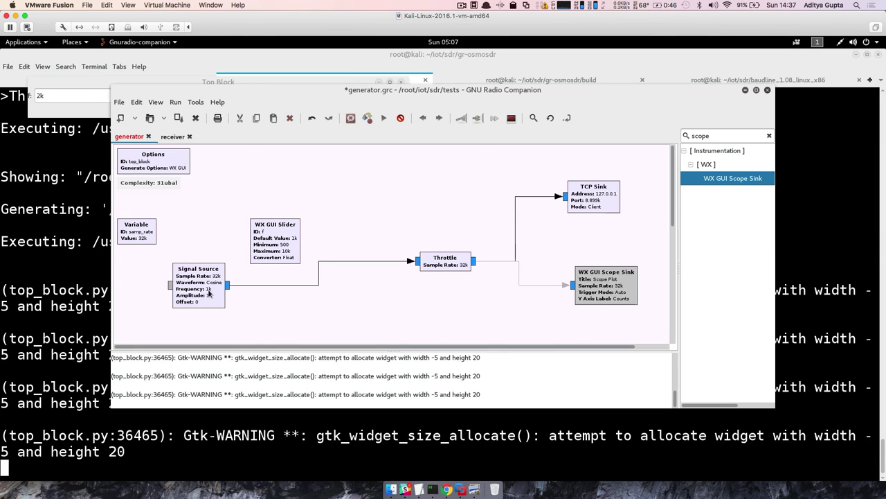
{"action": "left_click", "coordinate": [769, 136]}
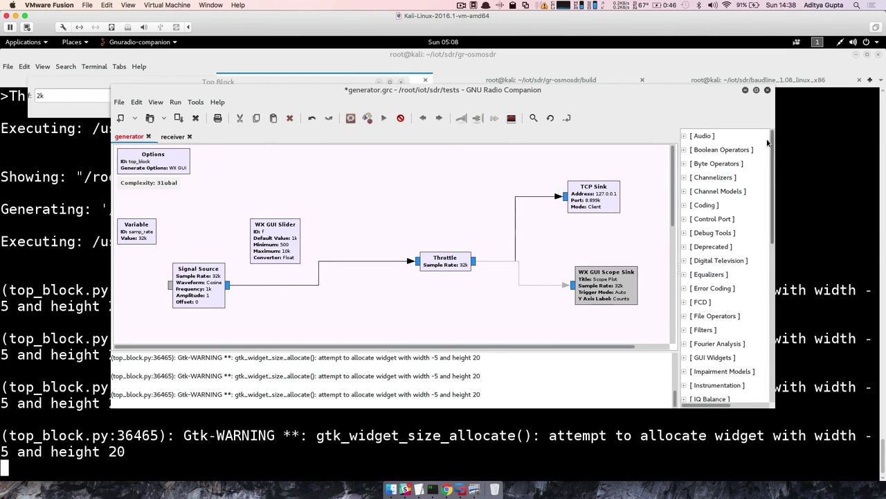
Step: Add a Multiply Const block from the Math Operators category to the generator flow graph, beside the Signal Source
{"action": "scroll", "coordinate": [699, 252], "scroll_direction": "down", "scroll_amount": 5}
{"action": "scroll", "coordinate": [699, 252], "scroll_direction": "down", "scroll_amount": 5}
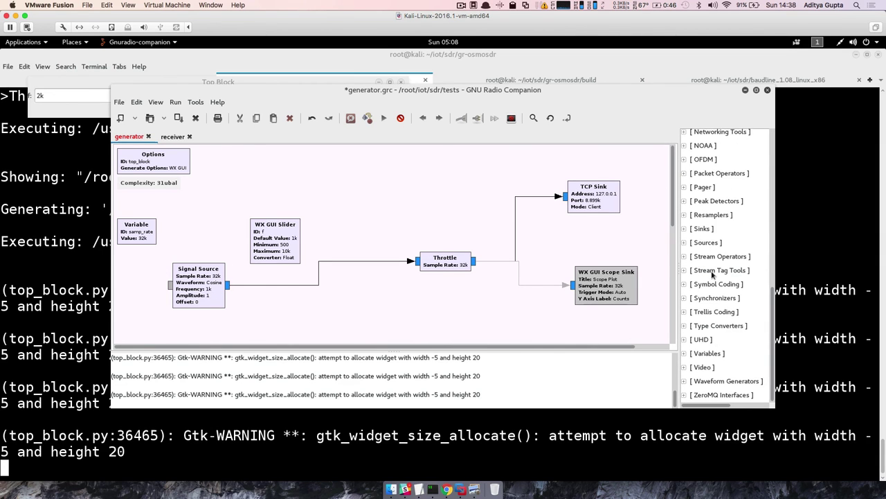
{"action": "scroll", "coordinate": [708, 213], "scroll_direction": "up", "scroll_amount": 10}
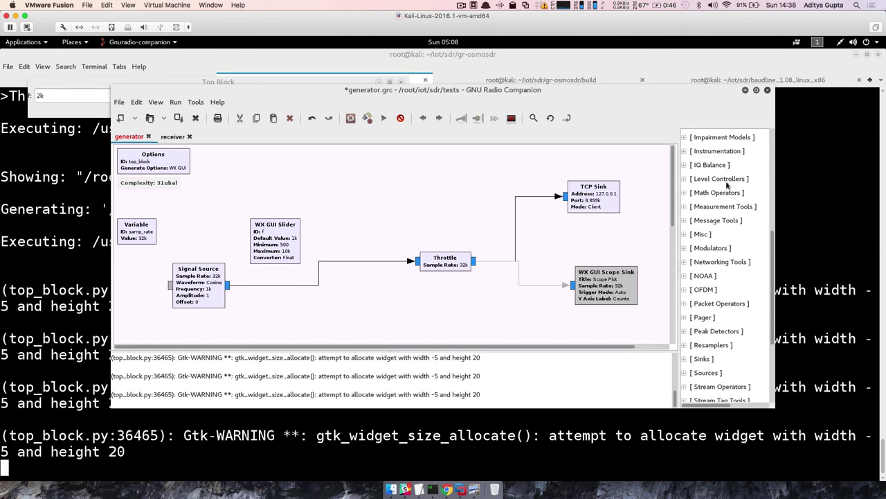
{"action": "scroll", "coordinate": [727, 198], "scroll_direction": "down", "scroll_amount": 4}
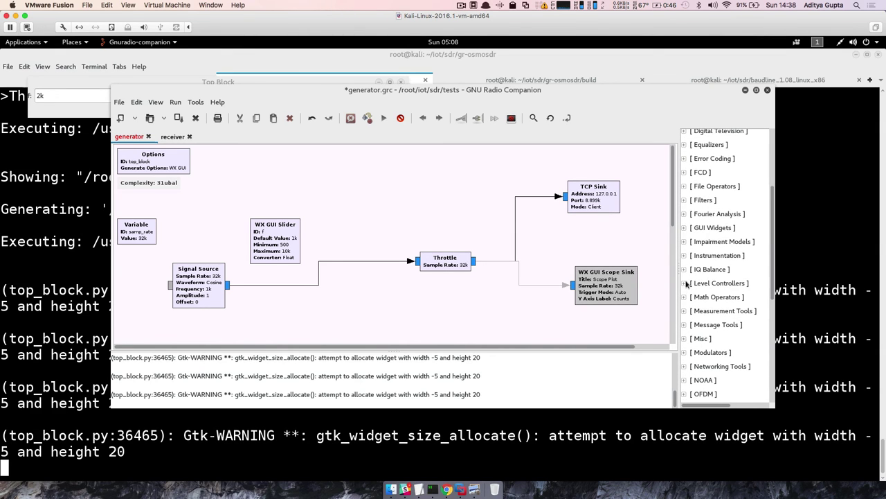
{"action": "scroll", "coordinate": [721, 321], "scroll_direction": "down", "scroll_amount": 2}
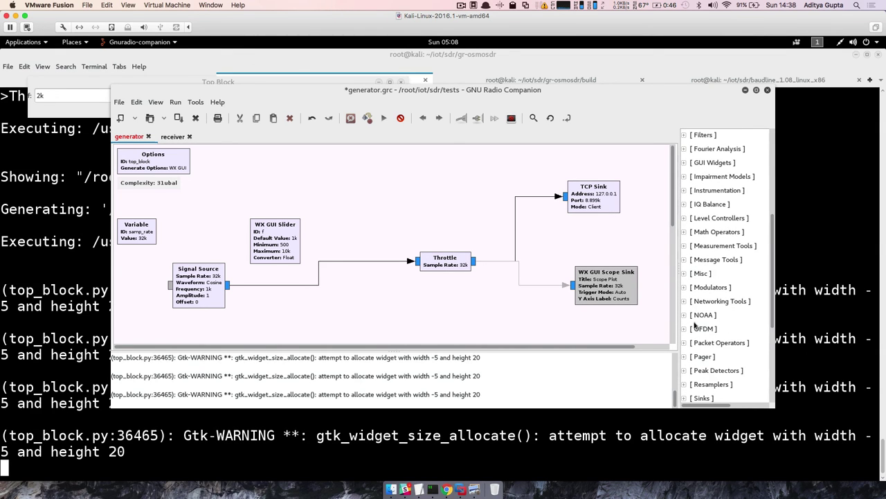
{"action": "left_click", "coordinate": [686, 231]}
{"action": "scroll", "coordinate": [728, 276], "scroll_direction": "down", "scroll_amount": 3}
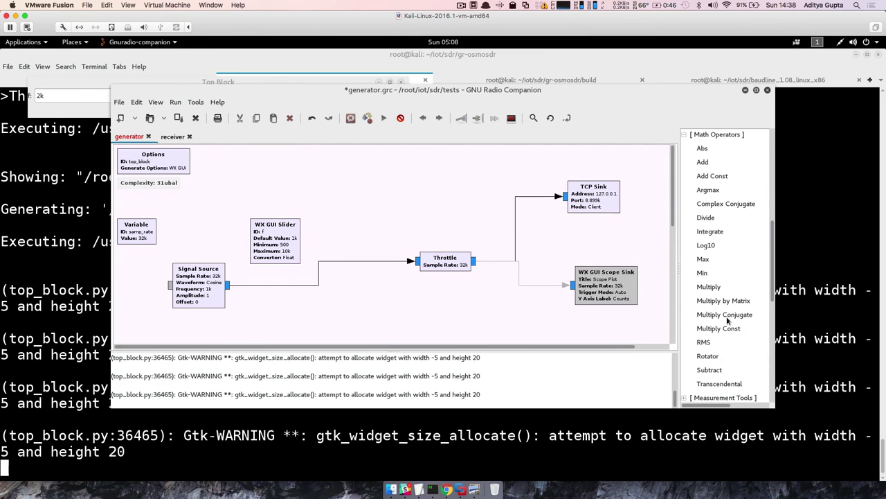
{"action": "left_click_drag", "start_coordinate": [727, 330], "coordinate": [320, 313]}
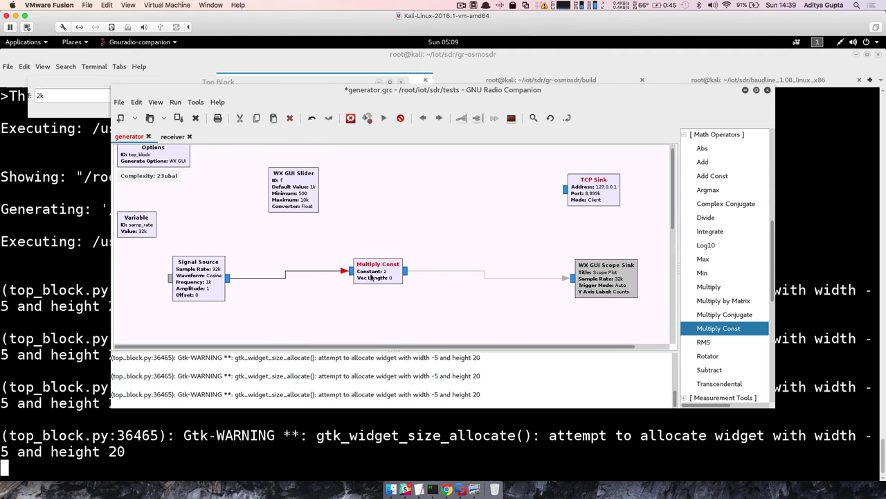